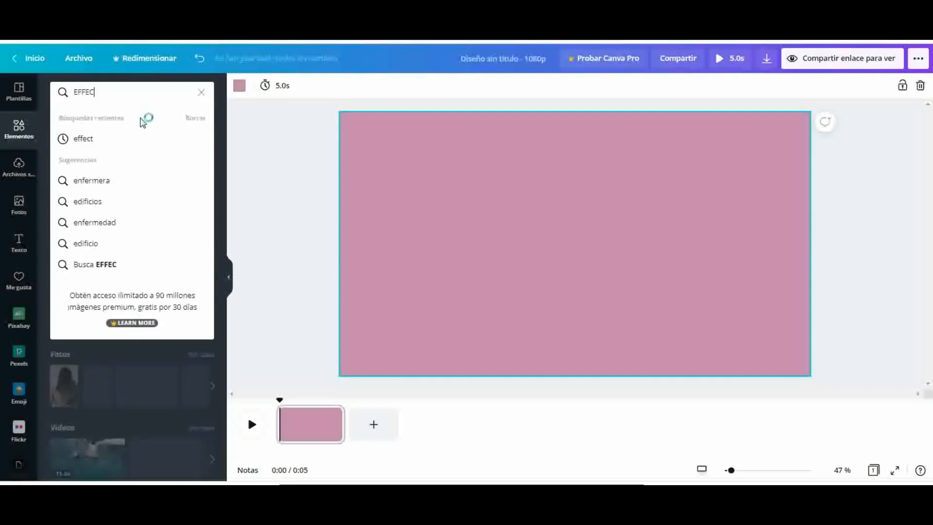
# Search the elements library for "EFFECTS", narrow the results to Recursos and open the search filter options
pyautogui.write('TS')
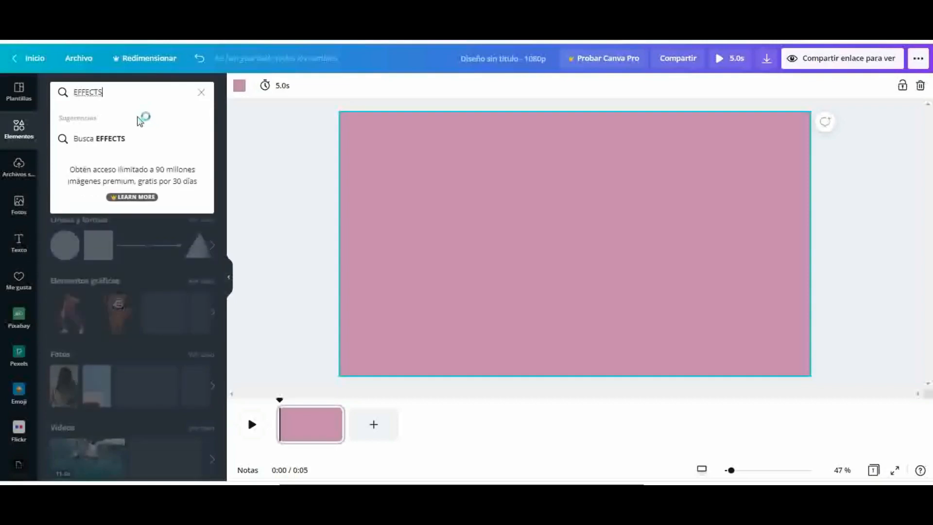
pyautogui.press('Return')
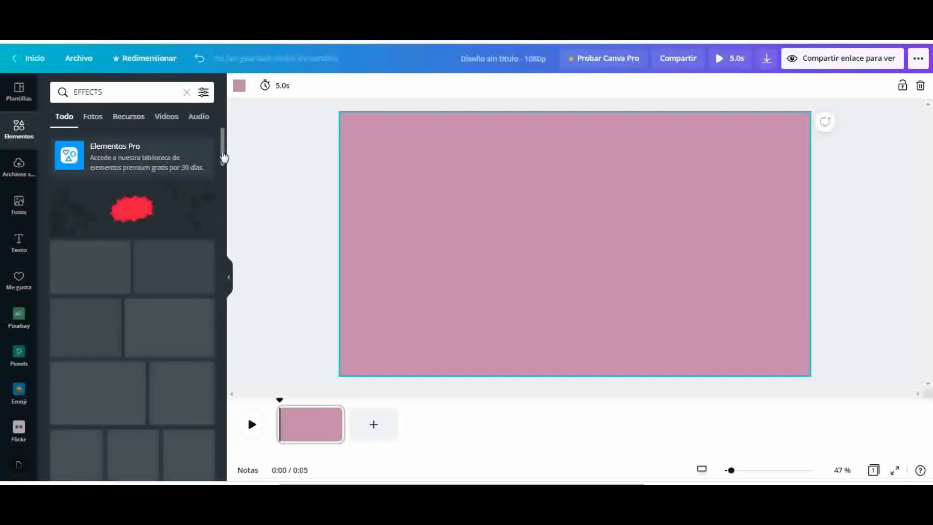
pyautogui.moveTo(223, 151); pyautogui.dragTo(228, 164)
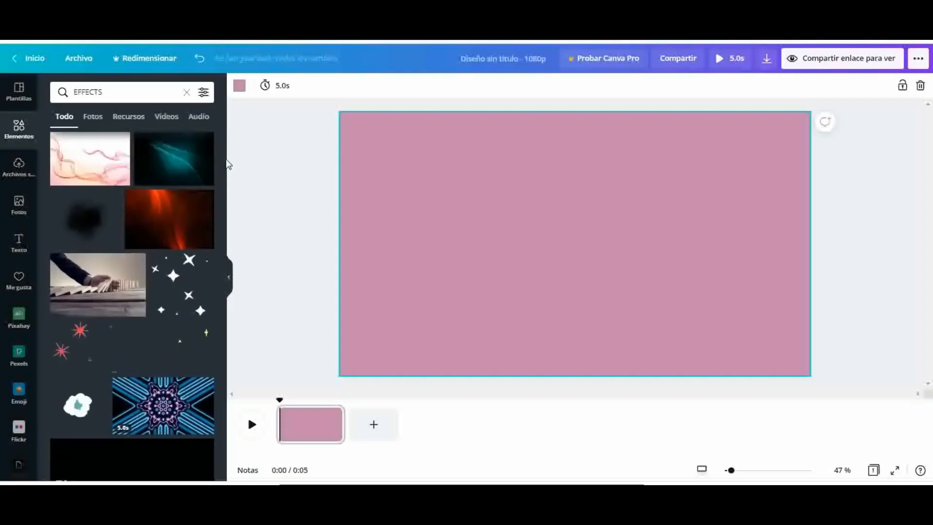
pyautogui.click(130, 118)
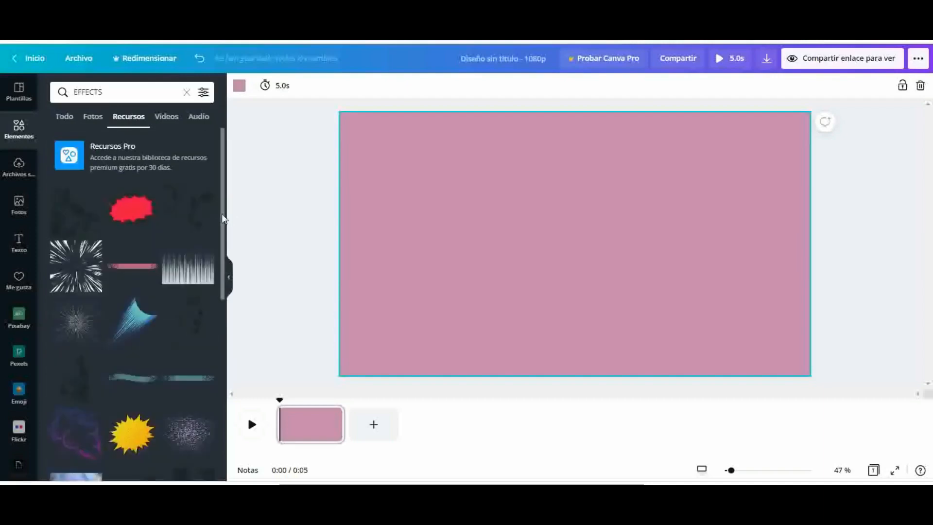
pyautogui.moveTo(222, 226); pyautogui.dragTo(217, 371)
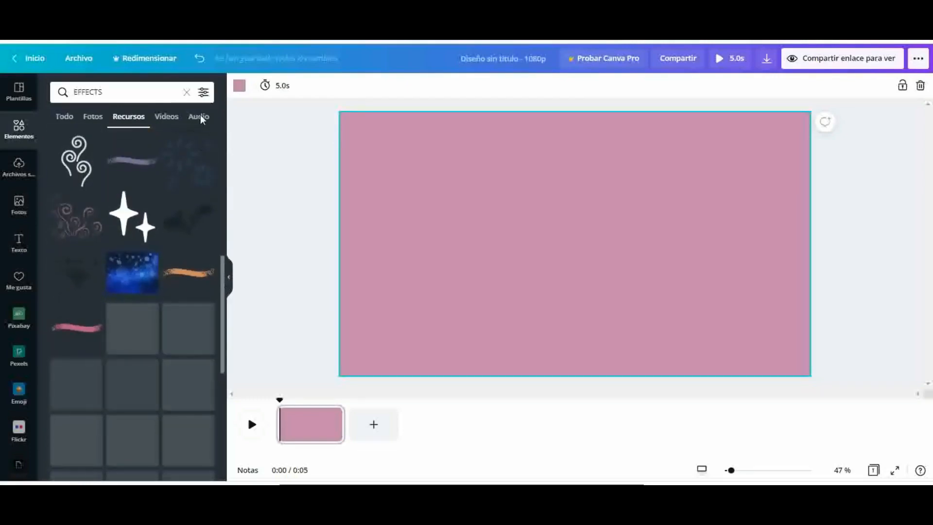
pyautogui.click(203, 94)
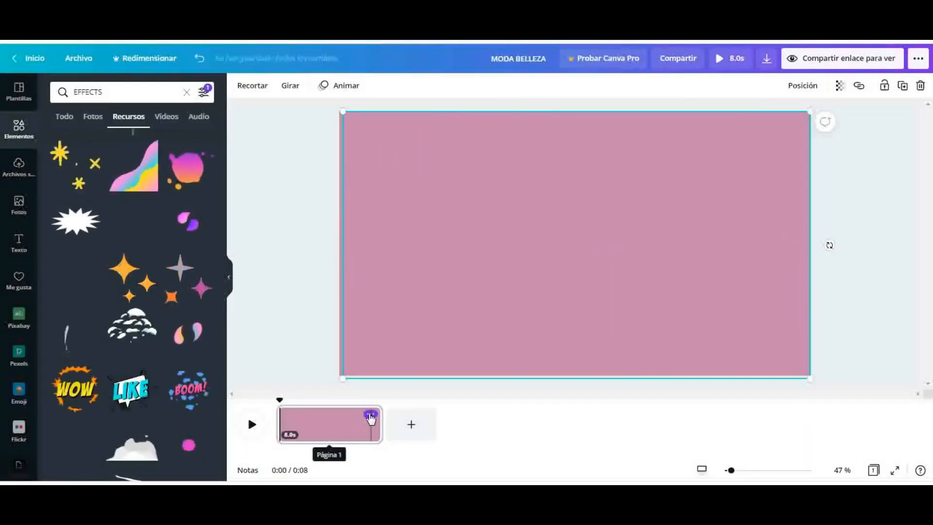
# Duplicate the first page of the video and select the animated graphic on the copy
pyautogui.click(371, 415)
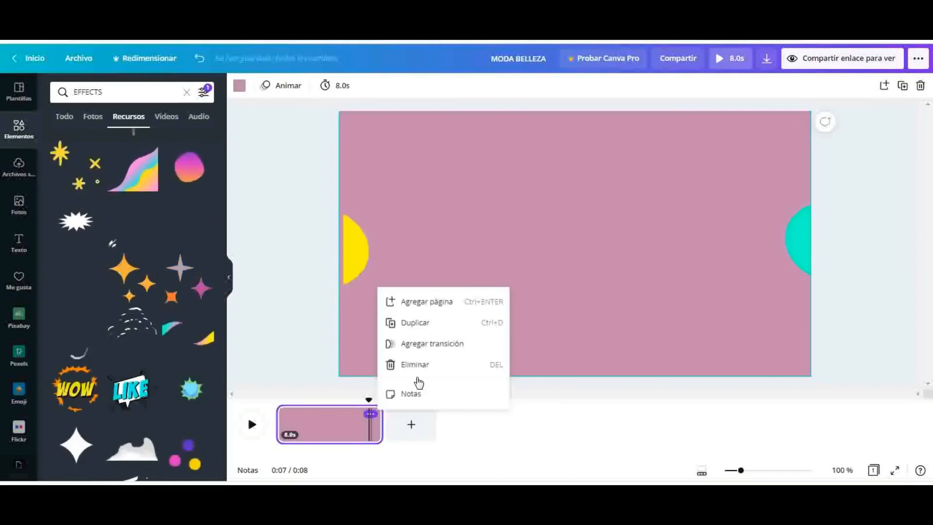
pyautogui.click(427, 321)
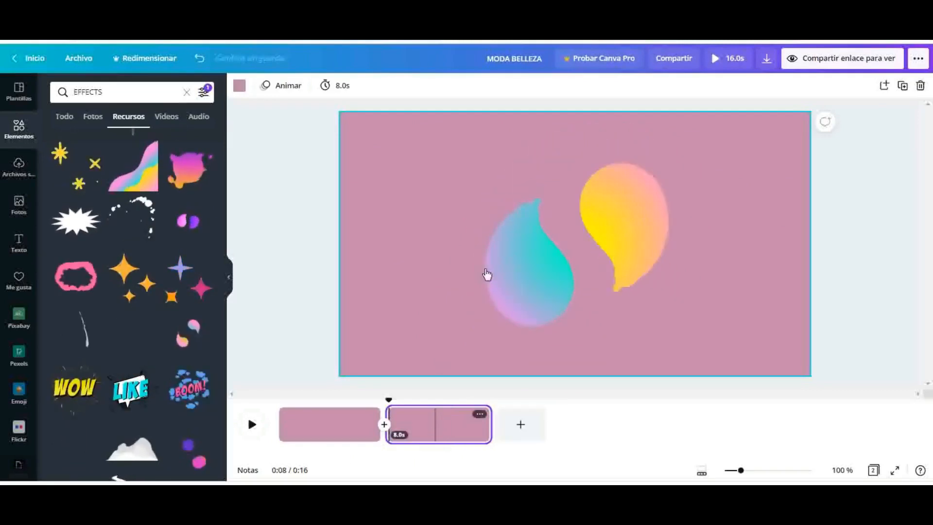
pyautogui.click(511, 244)
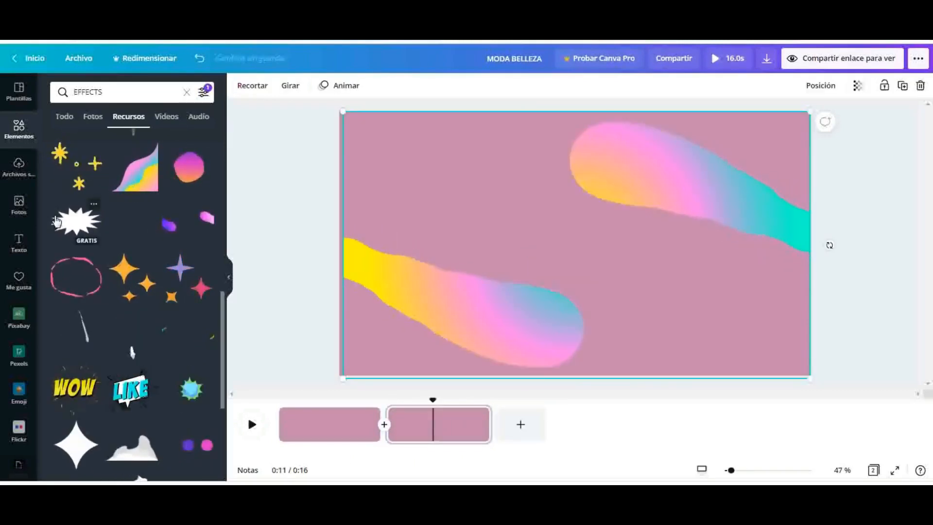
# Add a title to the second page reading "BELLEZA, MODA"
pyautogui.click(21, 243)
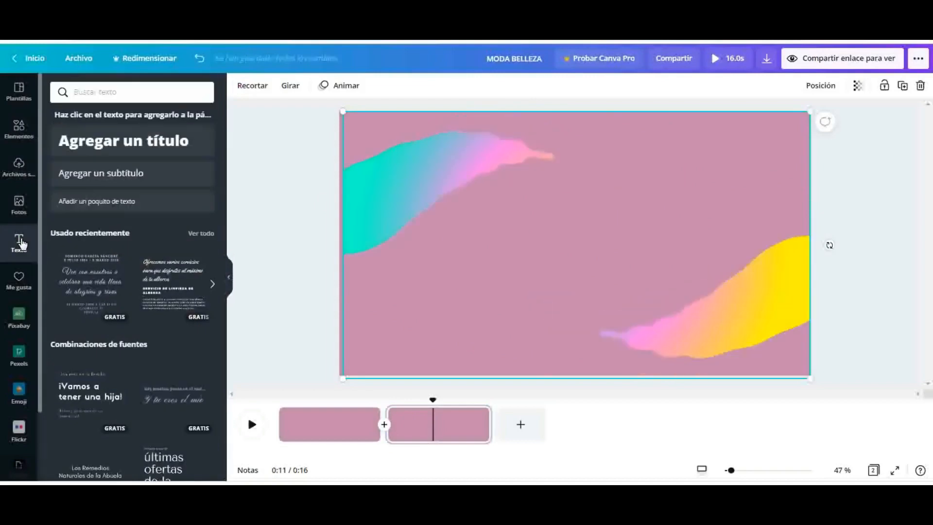
pyautogui.click(129, 142)
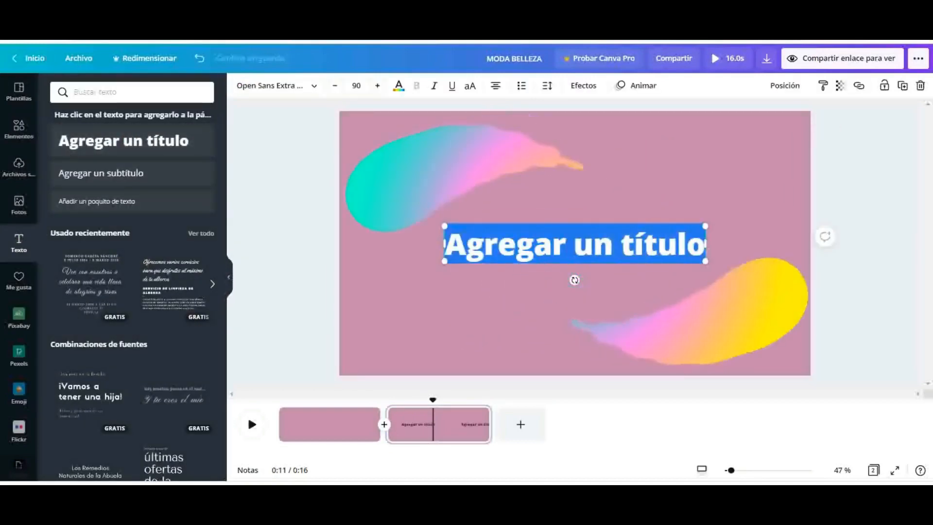
pyautogui.press('BackSpace')
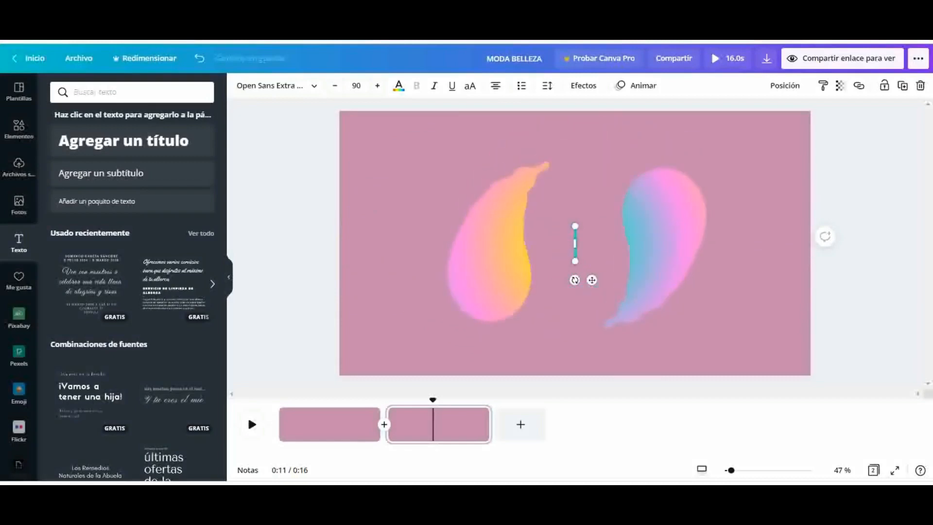
pyautogui.write('BE')
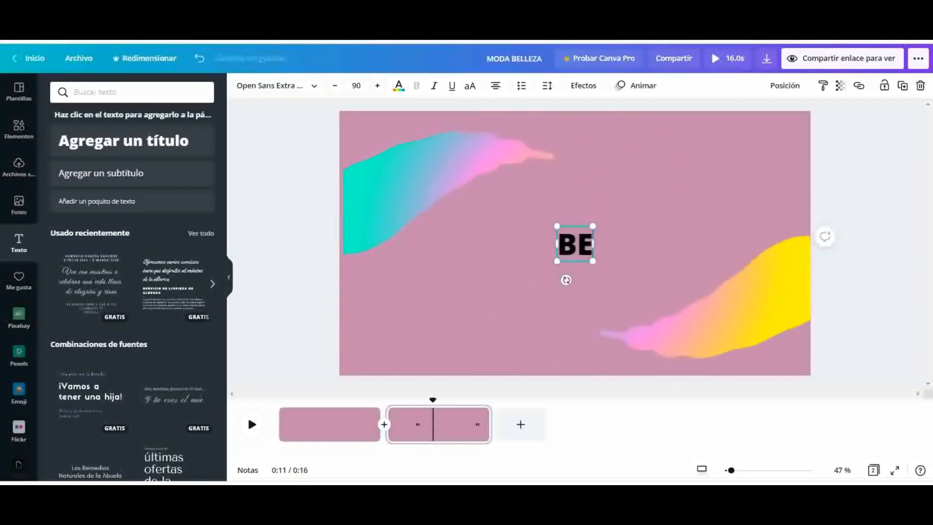
pyautogui.write('LLEZA')
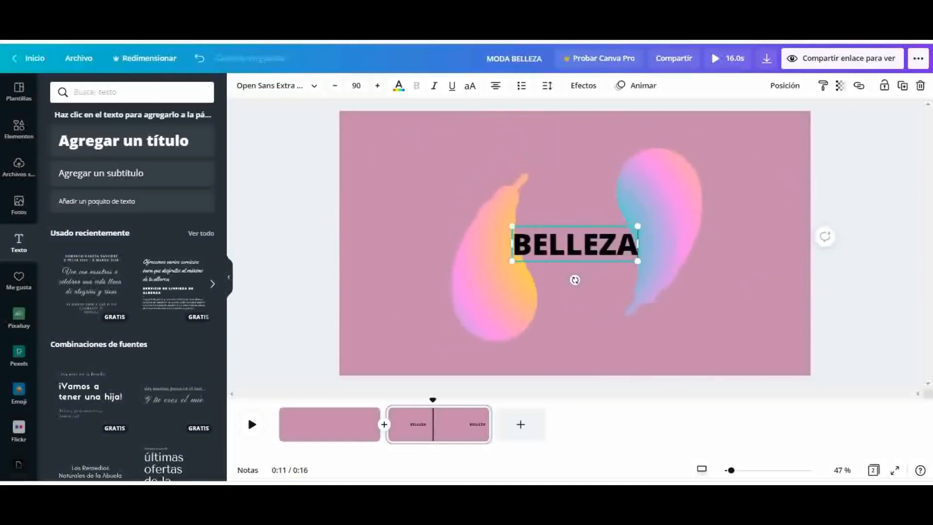
pyautogui.write(',')
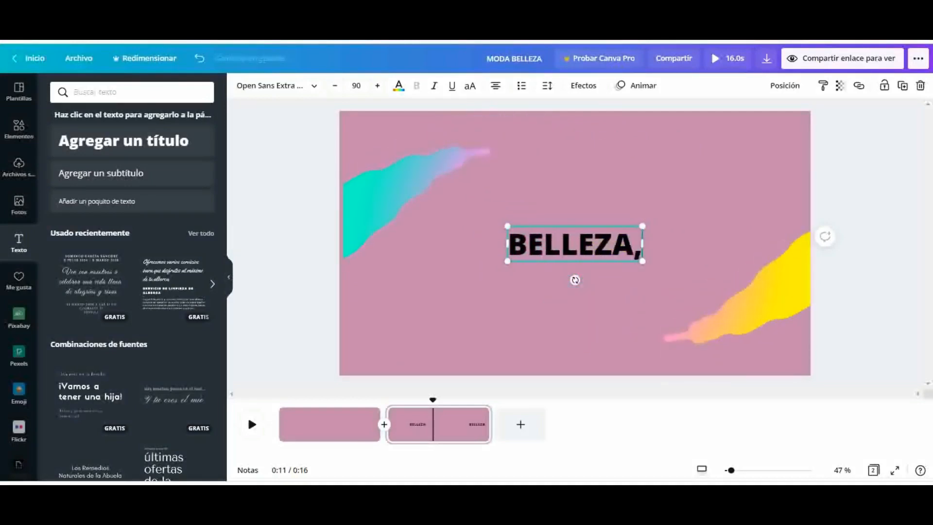
pyautogui.write(' MODA')
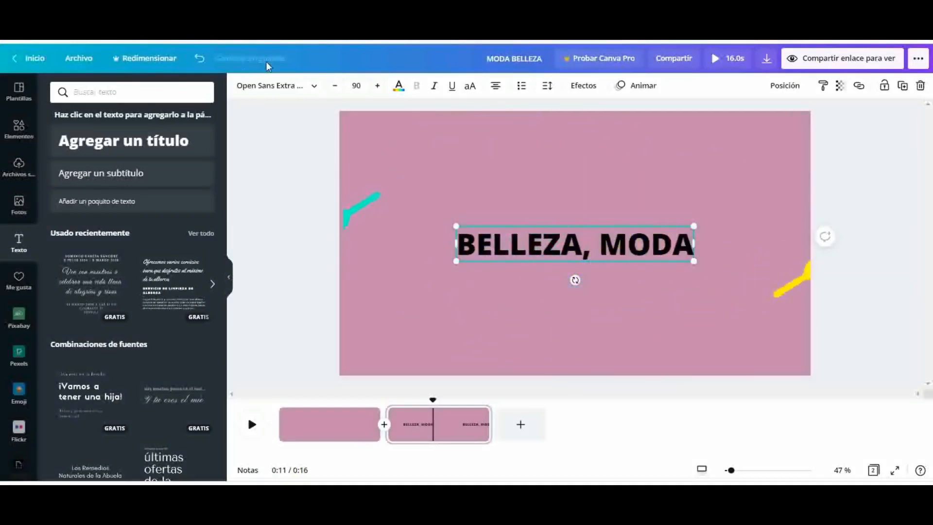
# Set the title's font to Horizon, then duplicate the title and place the copy over the original
pyautogui.click(315, 87)
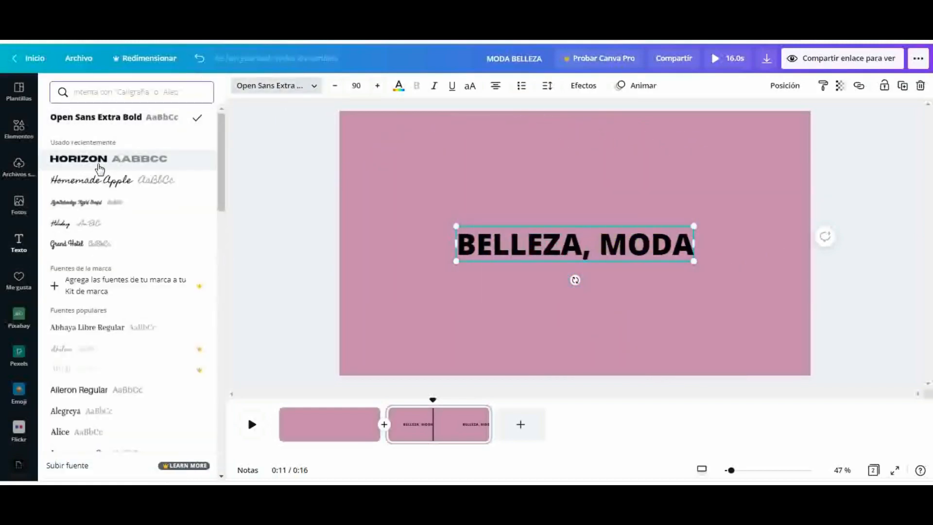
pyautogui.click(101, 166)
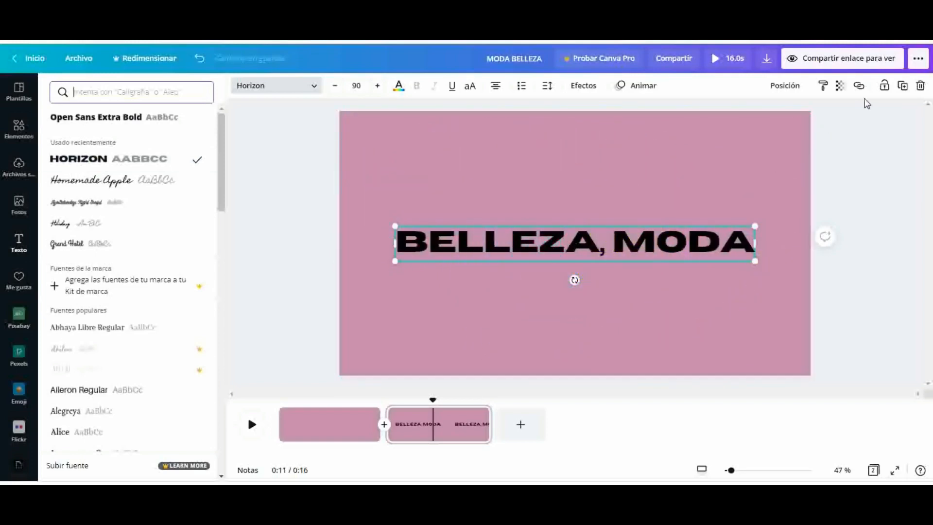
pyautogui.click(903, 87)
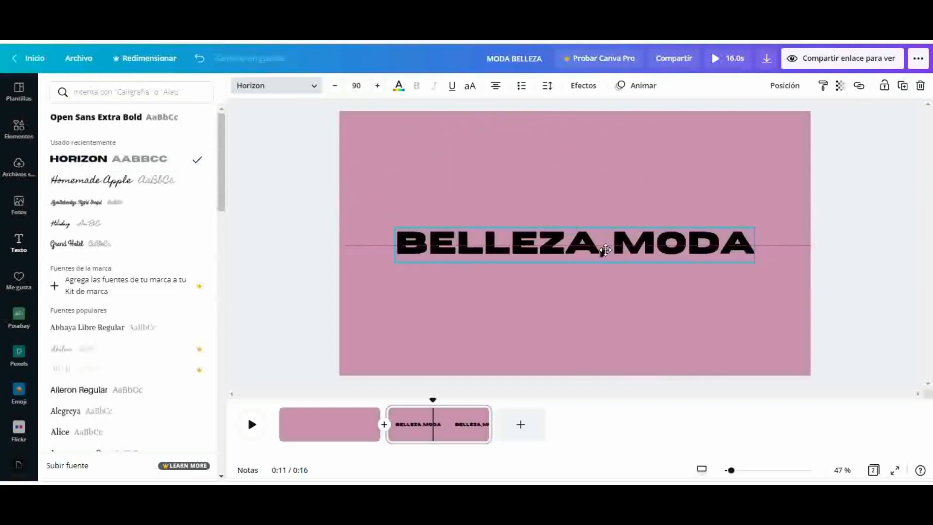
pyautogui.click(582, 266)
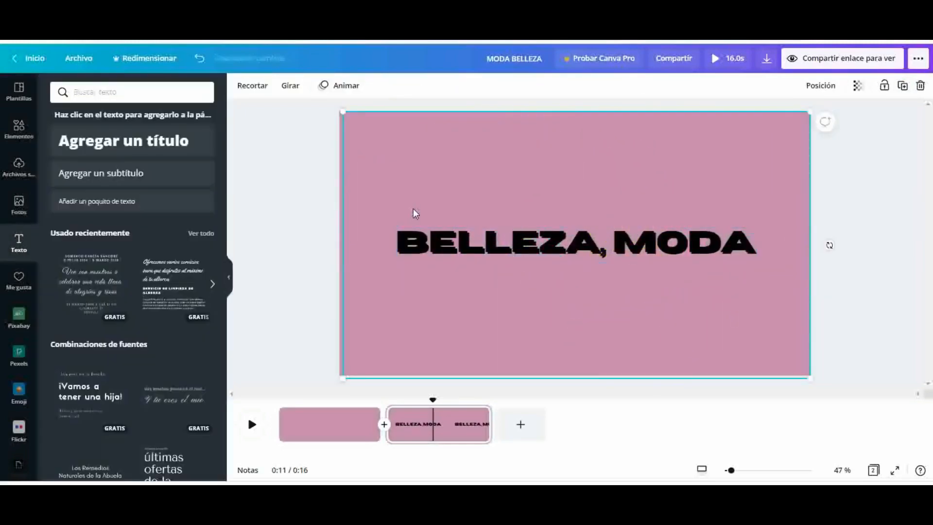
# Enlarge the animated background graphic to cover the whole page and lock it in place
pyautogui.moveTo(369, 209); pyautogui.dragTo(387, 203)
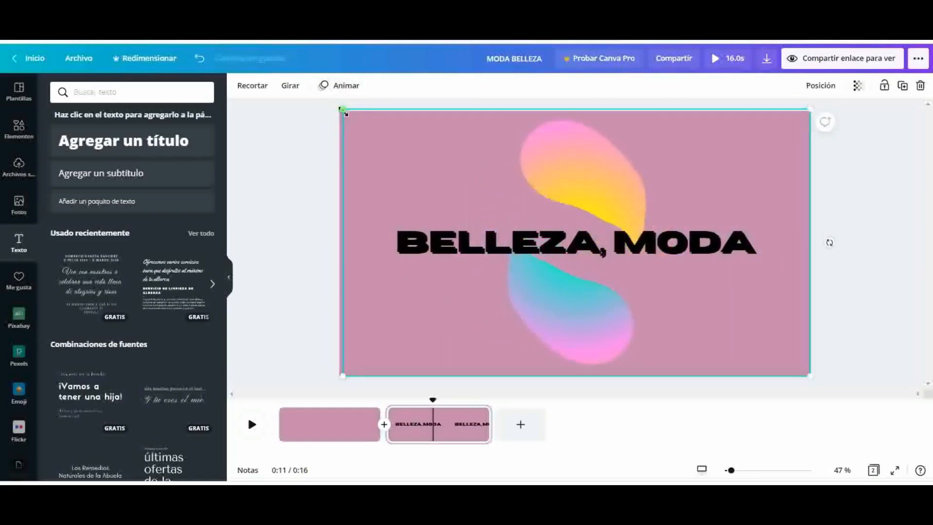
pyautogui.moveTo(337, 117); pyautogui.dragTo(331, 112)
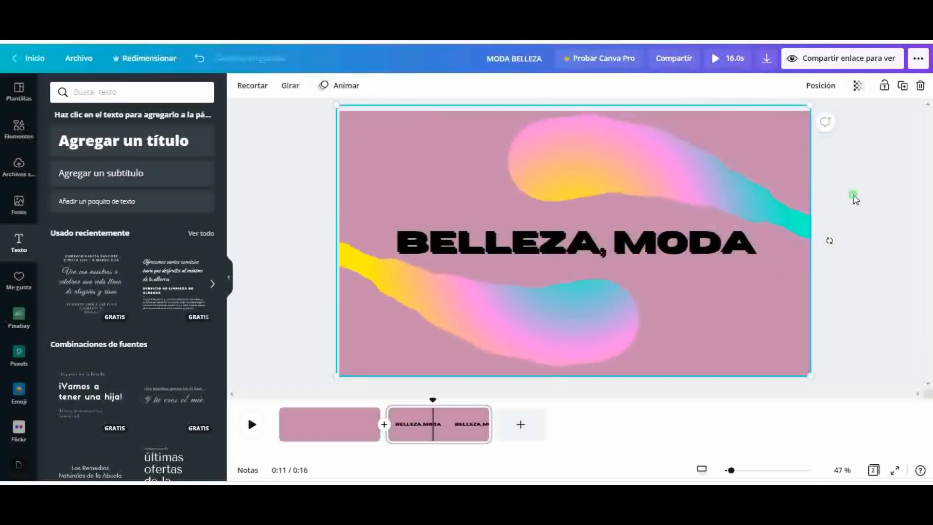
pyautogui.click(852, 194)
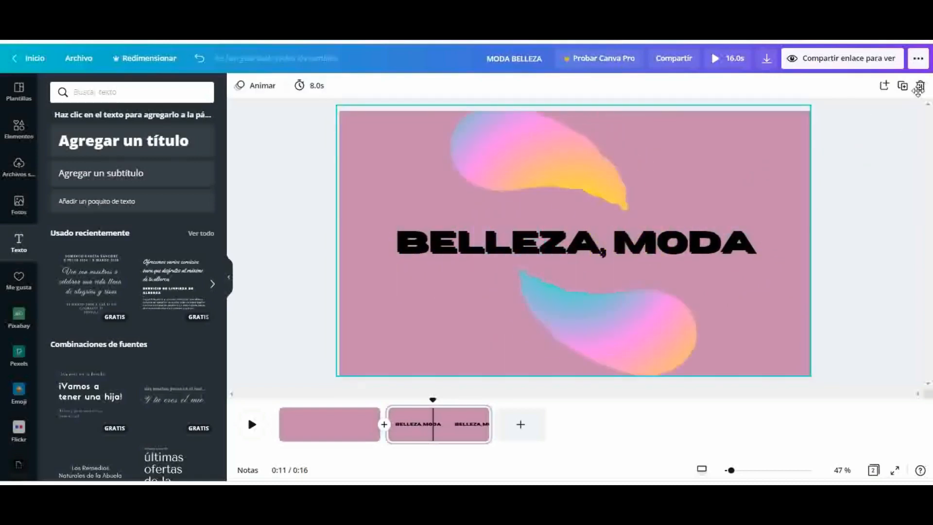
pyautogui.click(796, 178)
pyautogui.click(885, 86)
# Move one copy of the title slightly below the other and set that lower copy's text color to white
pyautogui.click(696, 231)
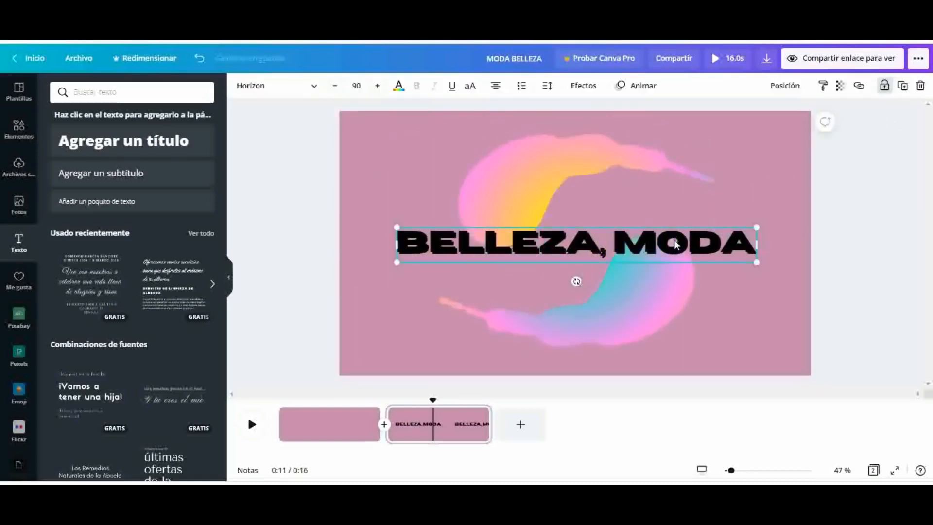
pyautogui.moveTo(673, 244); pyautogui.dragTo(679, 261)
pyautogui.click(636, 238)
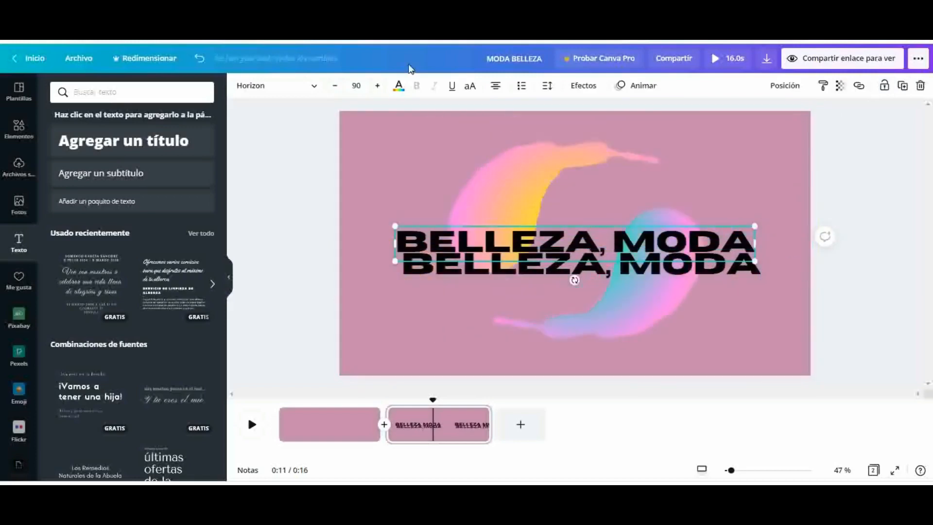
pyautogui.click(400, 89)
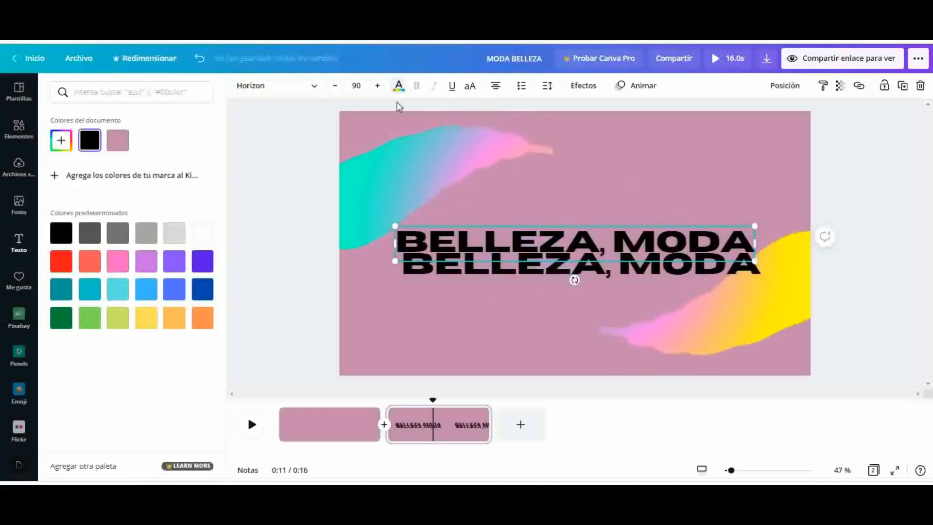
pyautogui.click(506, 206)
pyautogui.click(492, 269)
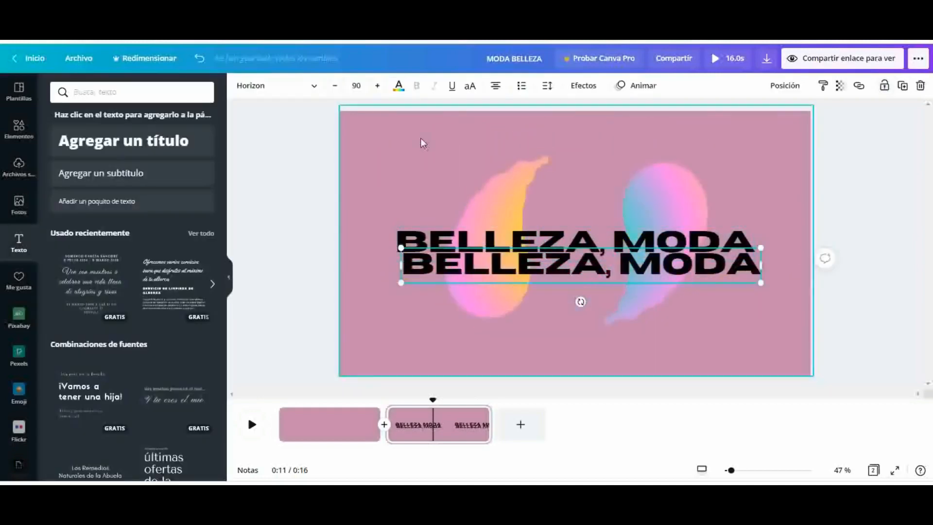
pyautogui.click(406, 93)
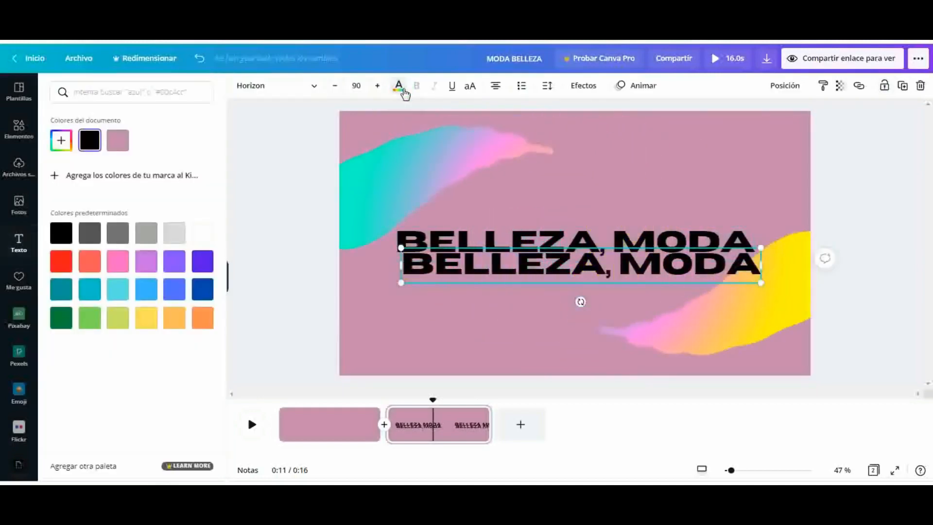
pyautogui.click(203, 233)
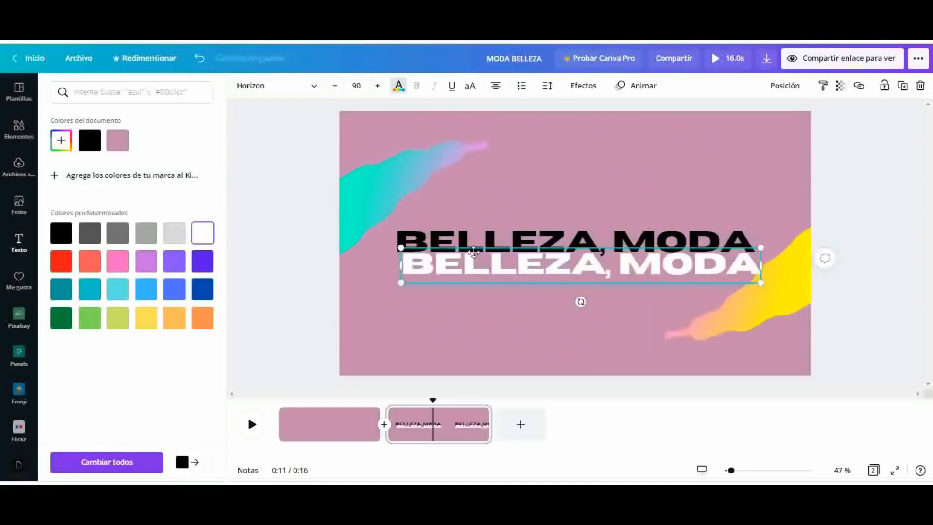
# Move the white title over the black one with a small downward offset as a shadow effect, and group both titles
pyautogui.moveTo(473, 268); pyautogui.dragTo(472, 250)
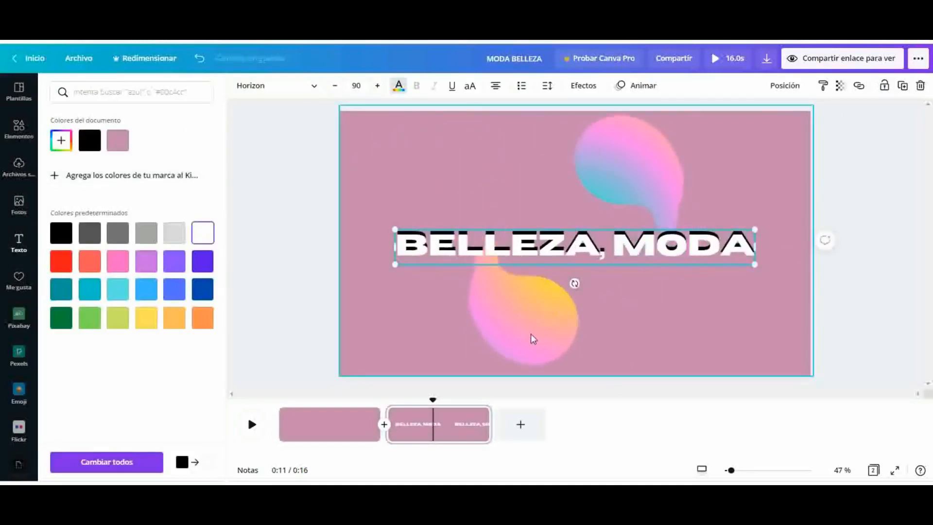
pyautogui.click(706, 365)
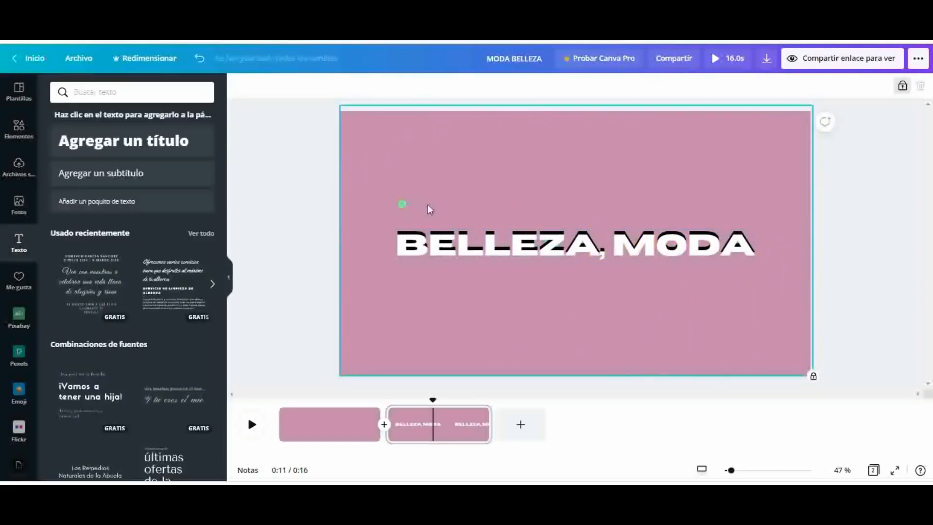
pyautogui.moveTo(702, 266); pyautogui.dragTo(780, 288)
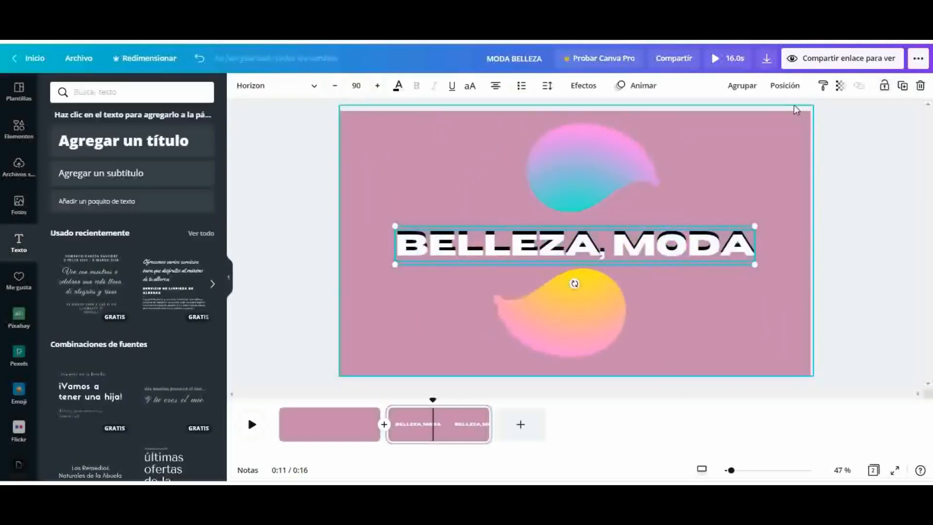
pyautogui.click(743, 86)
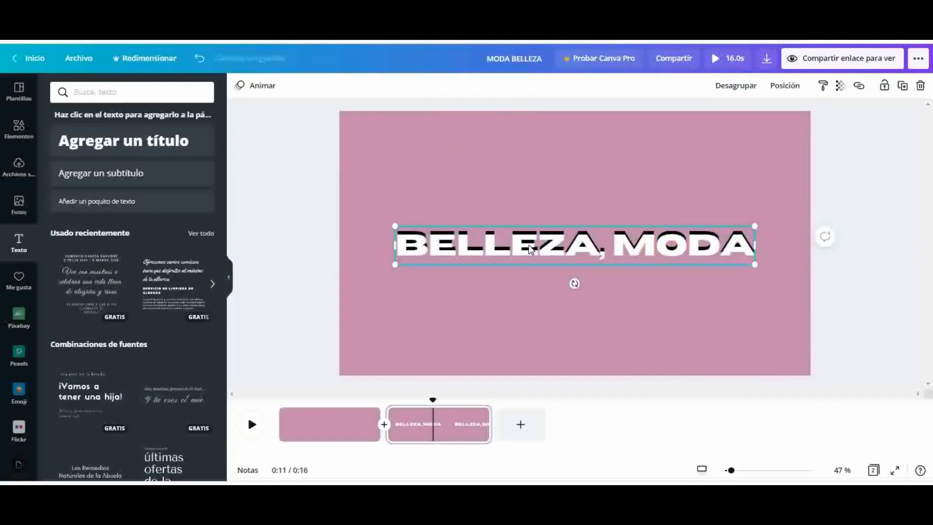
# Shift the grouped title slightly to the right and up on the page, then deselect it
pyautogui.moveTo(511, 243)
pyautogui.mouseDown()
pyautogui.moveTo(532, 238)
pyautogui.moveTo(488, 230)
pyautogui.moveTo(504, 239)
pyautogui.mouseUp()
pyautogui.rightClick(516, 238)
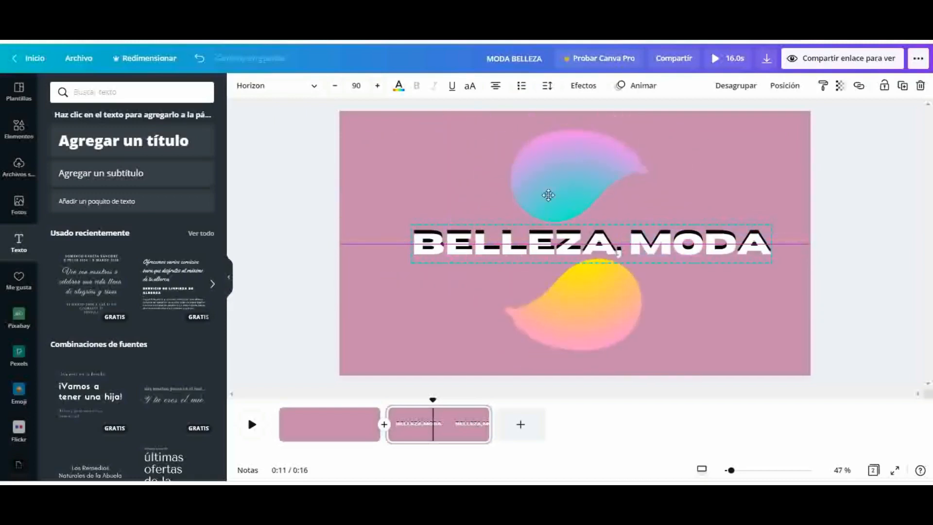
pyautogui.click(683, 158)
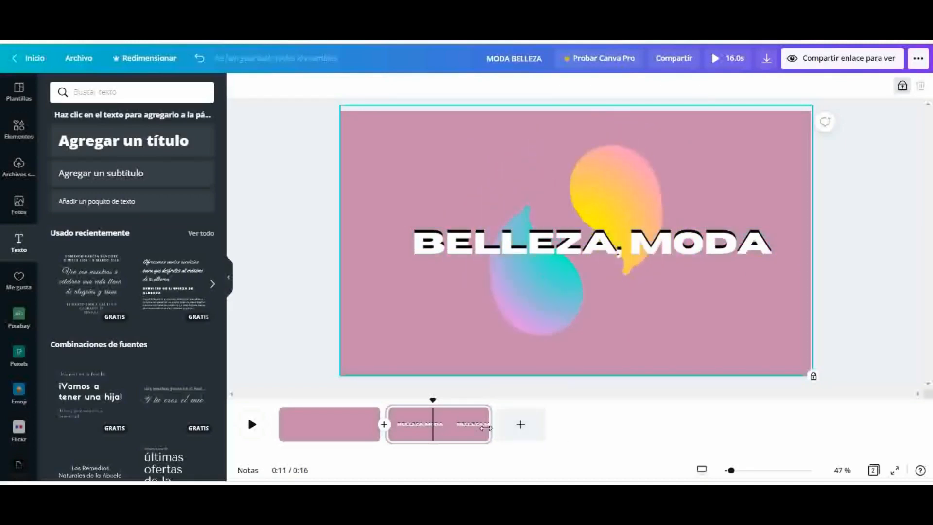
# Apply the Bloque text animation to the grouped "BELLEZA, MODA" title and deselect it
pyautogui.click(494, 250)
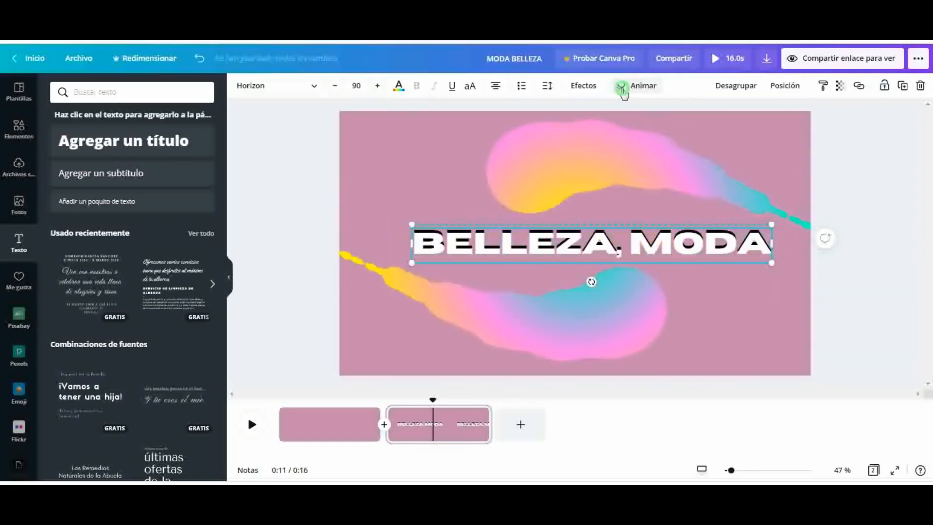
pyautogui.click(638, 85)
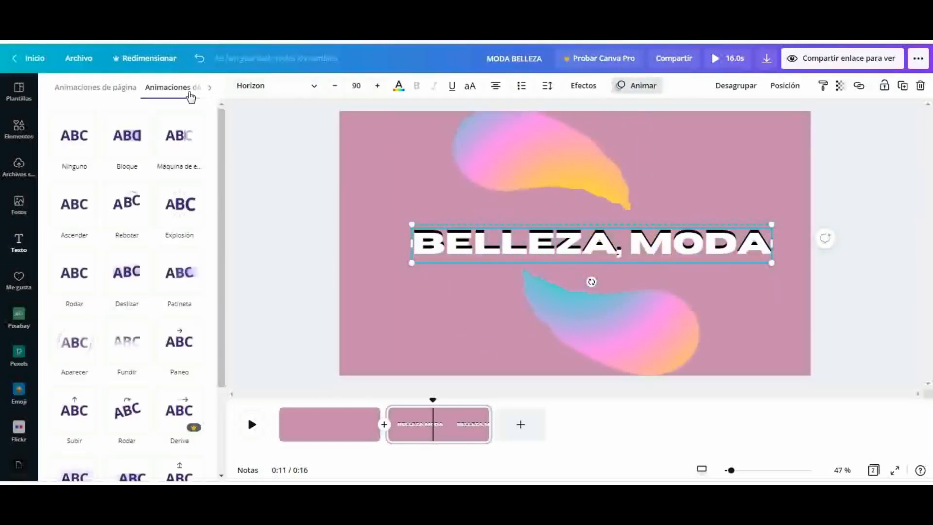
pyautogui.click(121, 92)
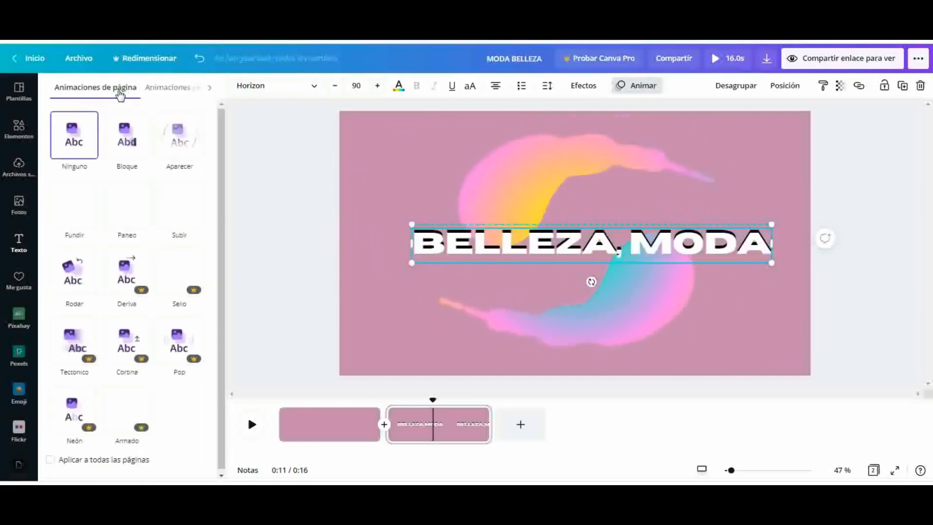
pyautogui.click(167, 89)
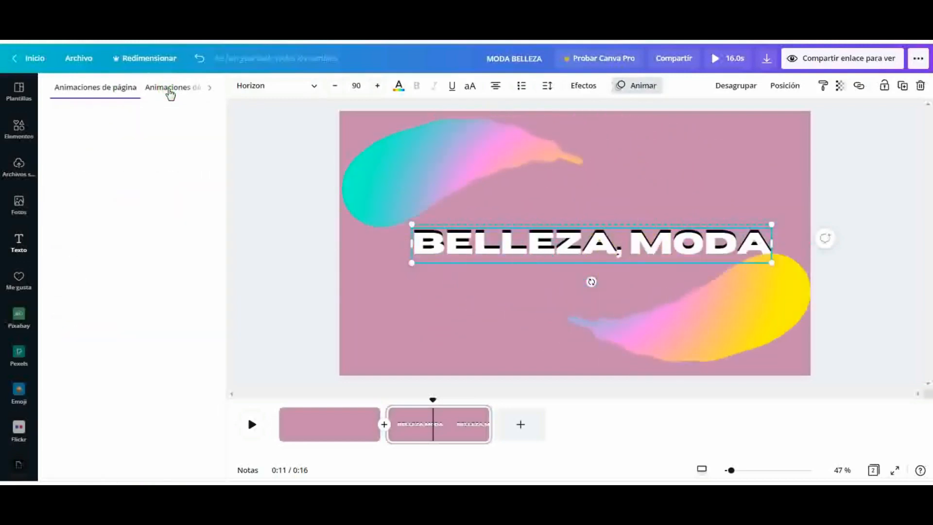
pyautogui.click(130, 147)
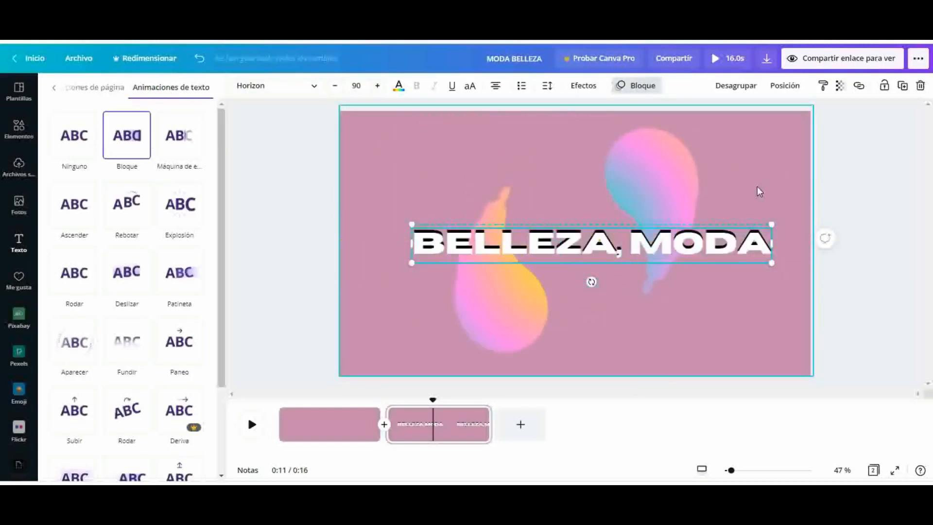
pyautogui.click(761, 187)
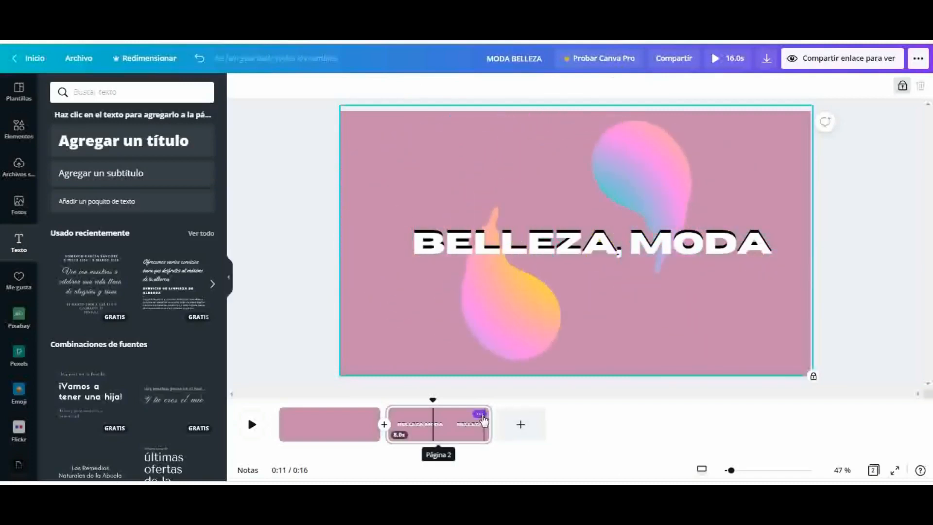
# Duplicate page 2 and add the recently used script-style text combination to the new page
pyautogui.click(483, 416)
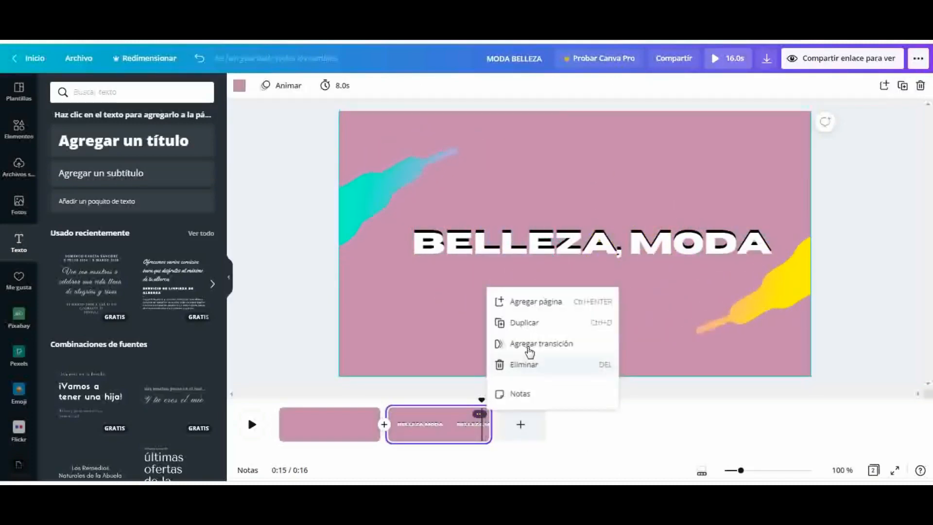
pyautogui.click(534, 325)
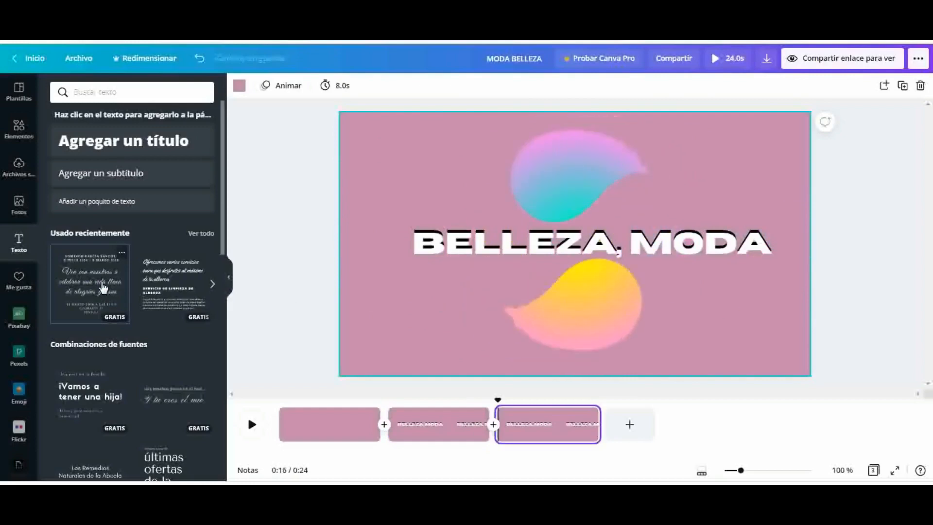
pyautogui.click(71, 288)
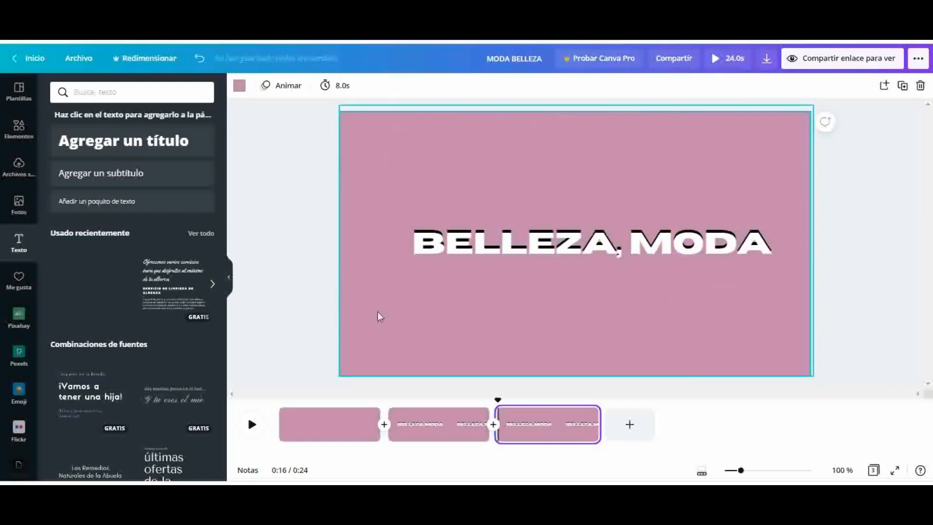
pyautogui.click(83, 284)
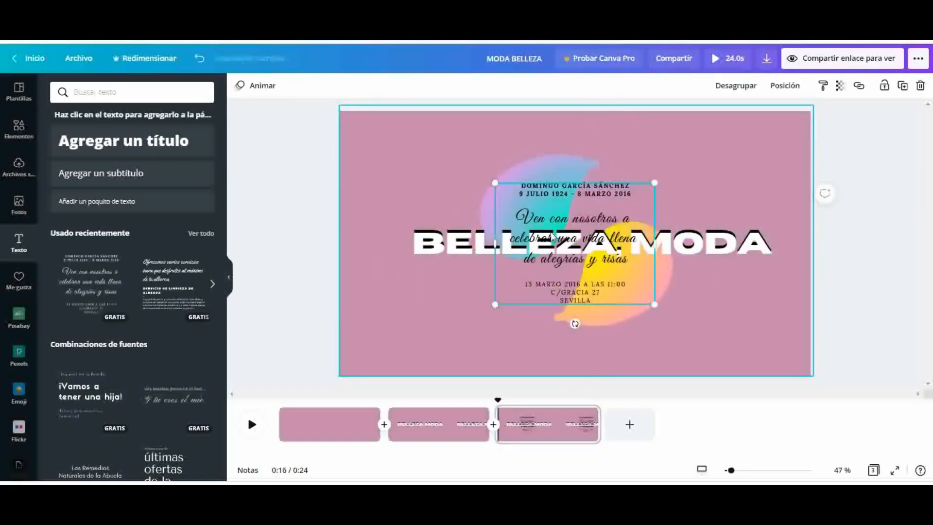
# Ungroup the added text combination, delete its upper and lower small text blocks, and move the remaining script text below the title
pyautogui.click(639, 194)
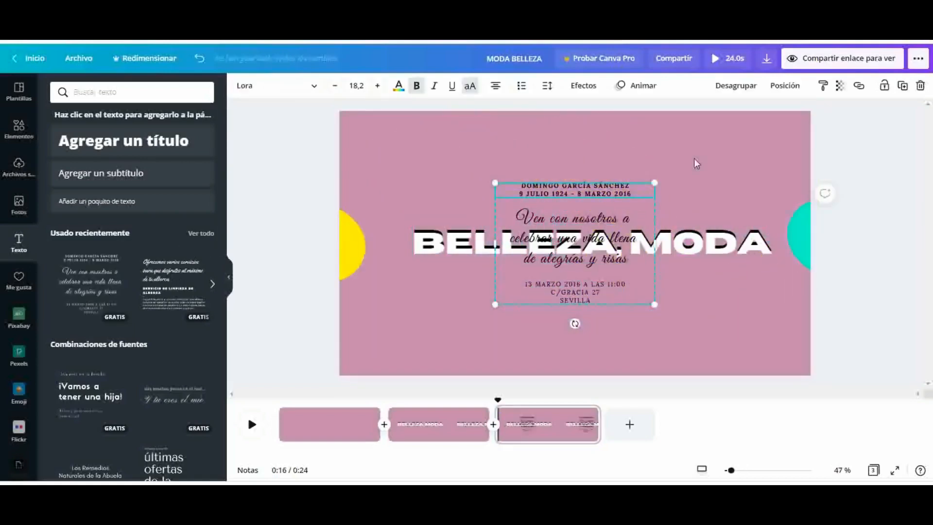
pyautogui.click(735, 85)
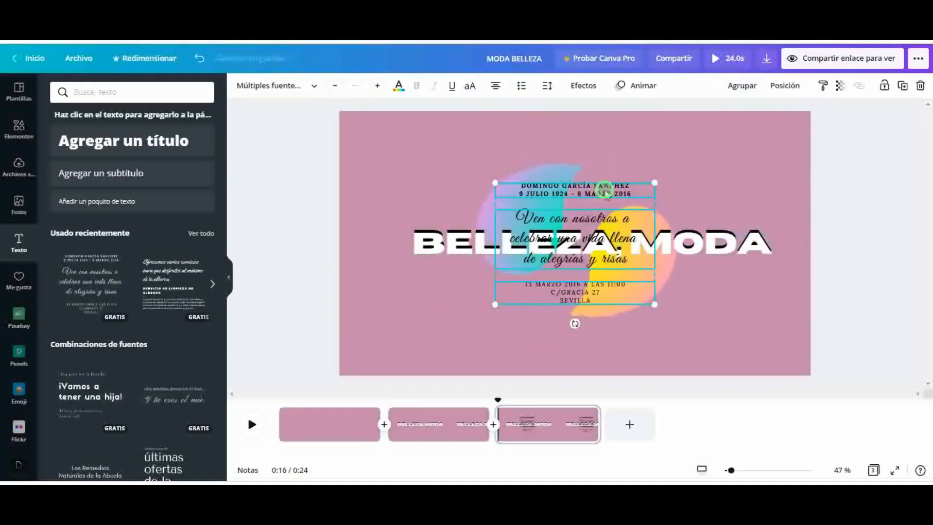
pyautogui.click(605, 190)
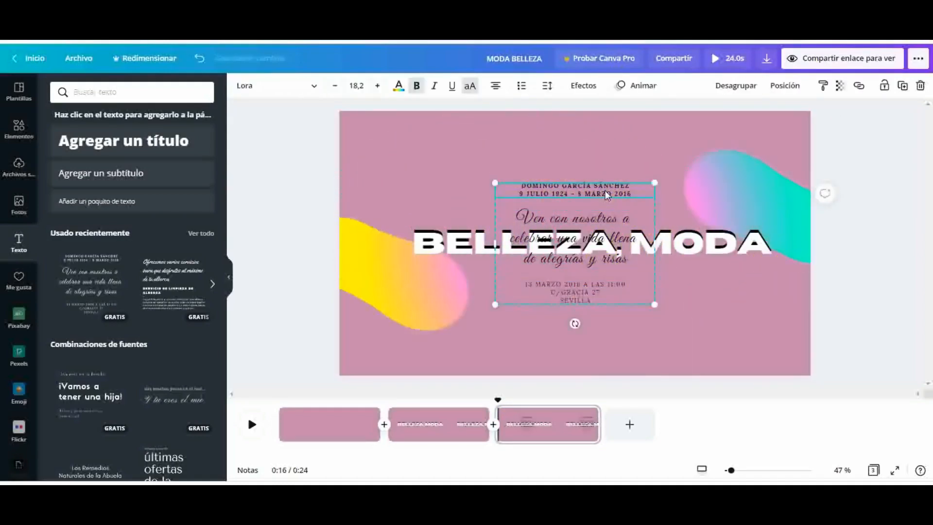
pyautogui.press('Delete')
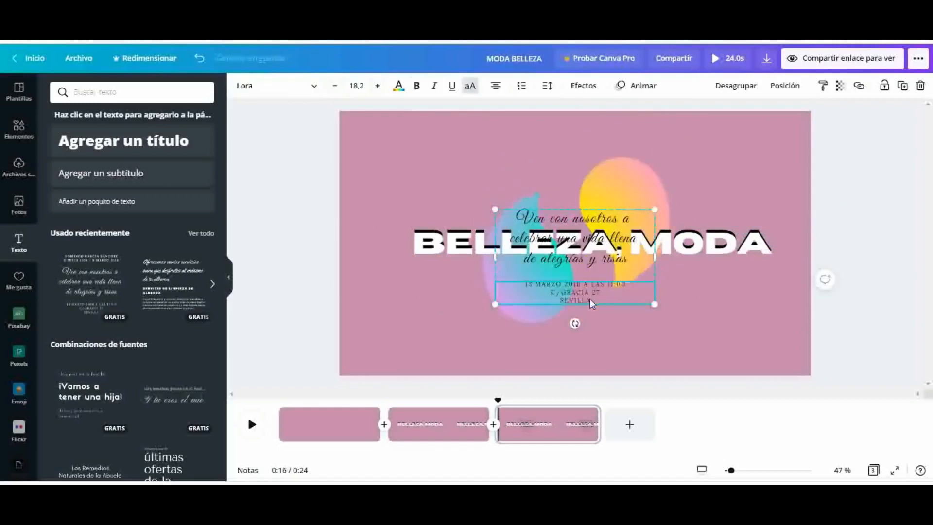
pyautogui.press('Delete')
pyautogui.moveTo(597, 251); pyautogui.dragTo(594, 303)
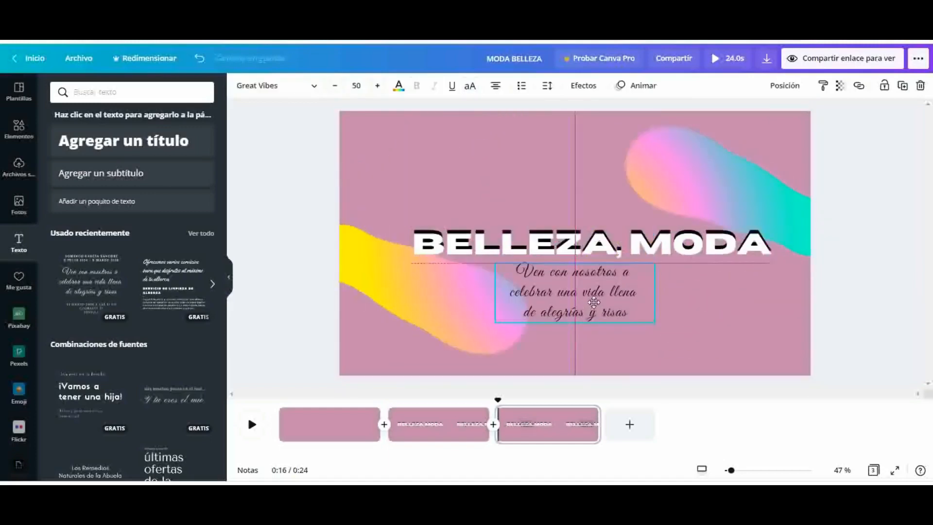
# Replace the script text below the title with "Tu salon Online"
pyautogui.doubleClick(627, 314)
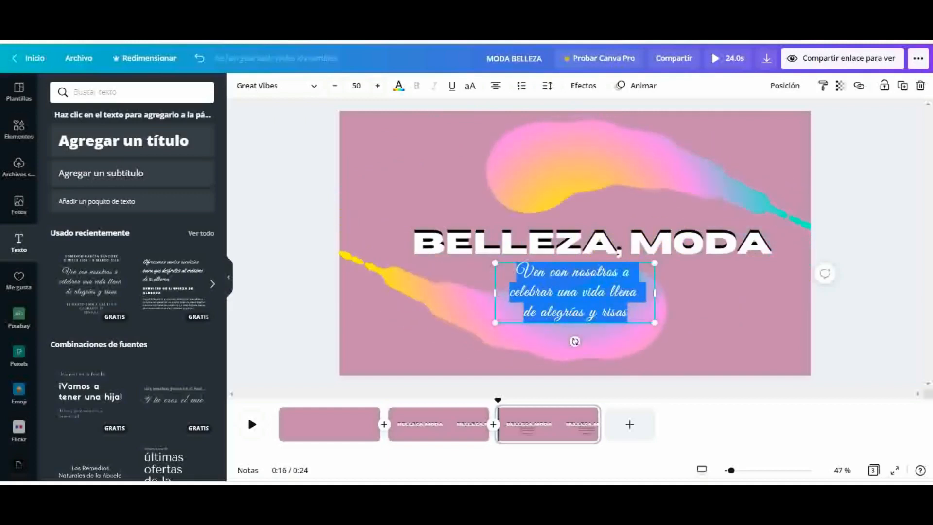
pyautogui.press('BackSpace')
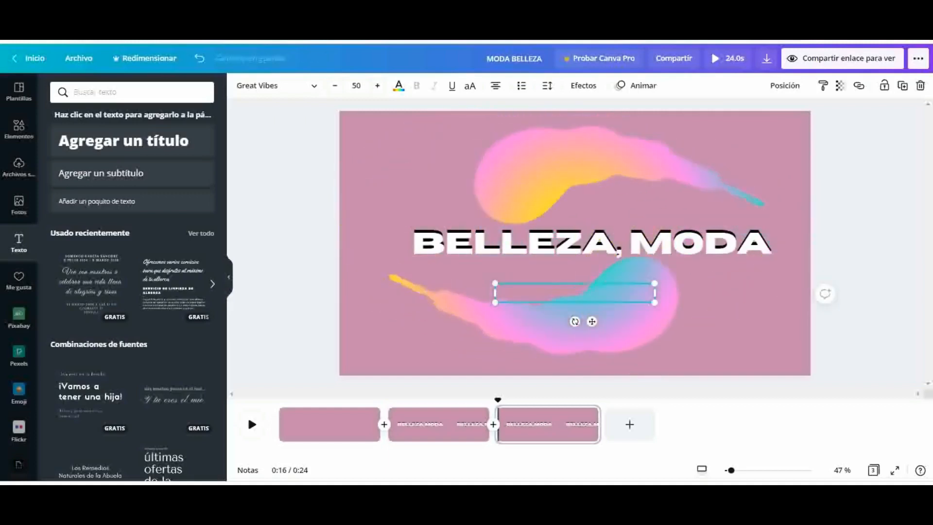
pyautogui.write('Cu')
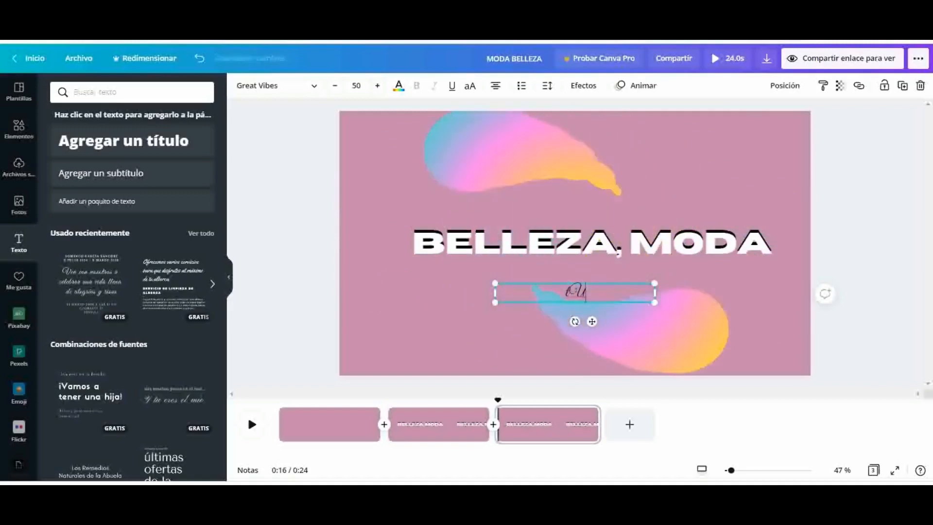
pyautogui.press('BackSpace')
pyautogui.press('BackSpace')
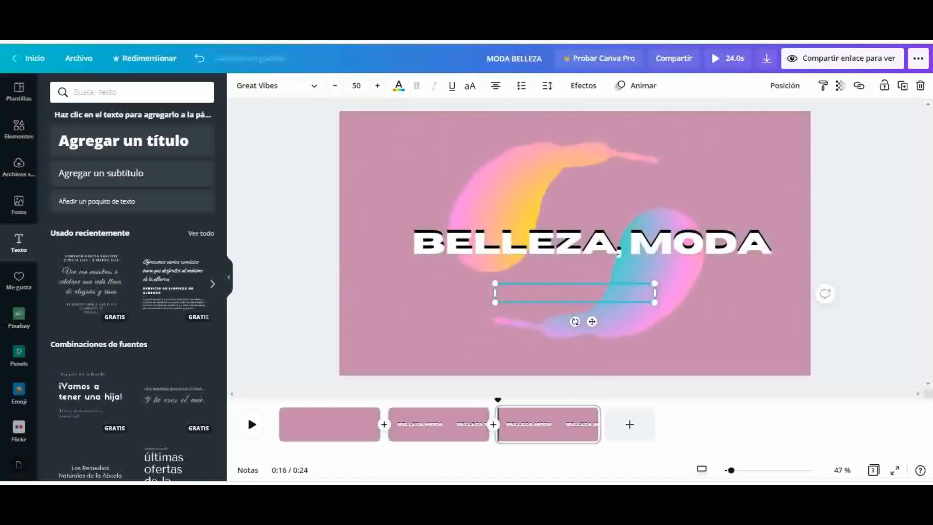
pyautogui.write('Tu')
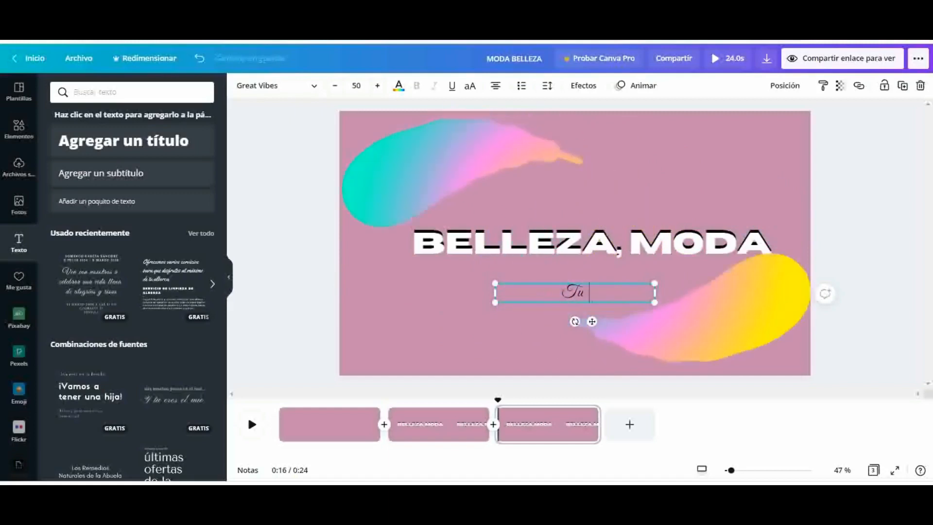
pyautogui.write(' salon Online')
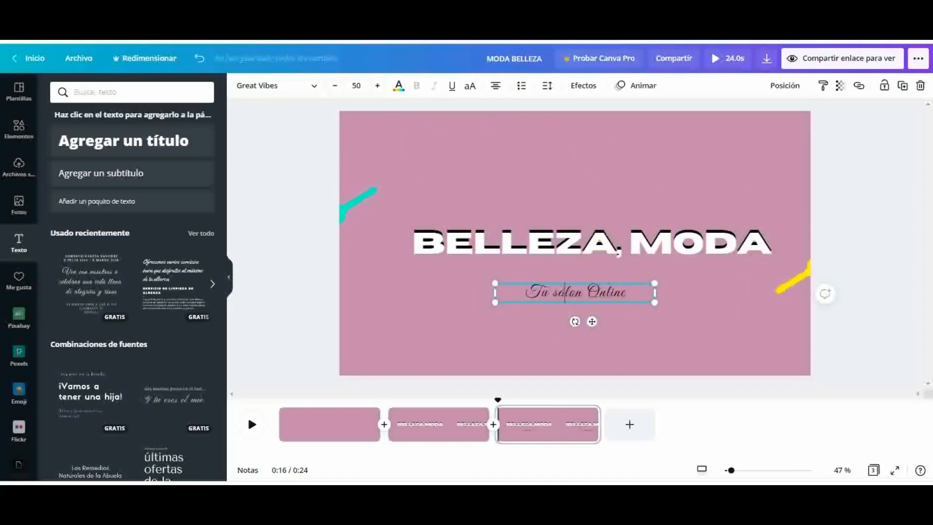
pyautogui.rightClick(565, 291)
pyautogui.click(568, 294)
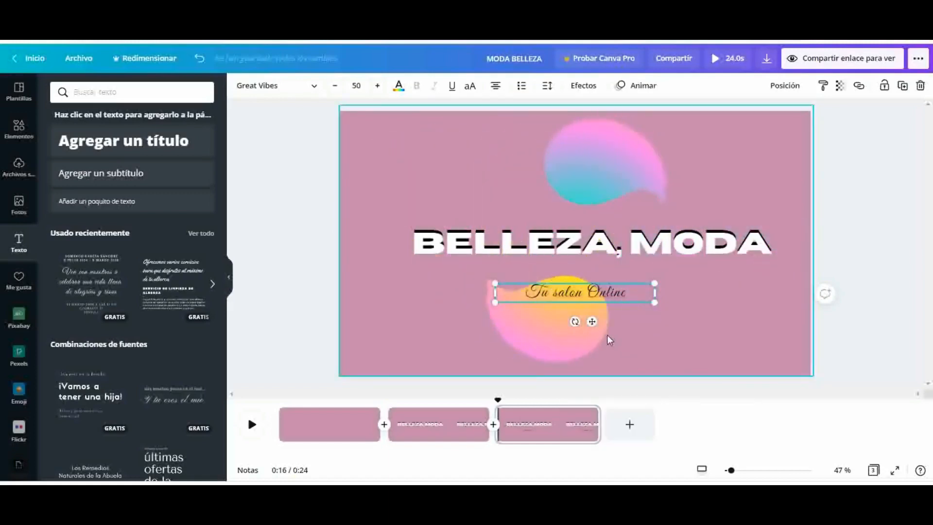
# Move the "Tu salon Online" subtitle up close beneath the title and align it with the title's centre
pyautogui.moveTo(575, 303)
pyautogui.mouseDown()
pyautogui.moveTo(568, 297)
pyautogui.moveTo(584, 312)
pyautogui.mouseUp()
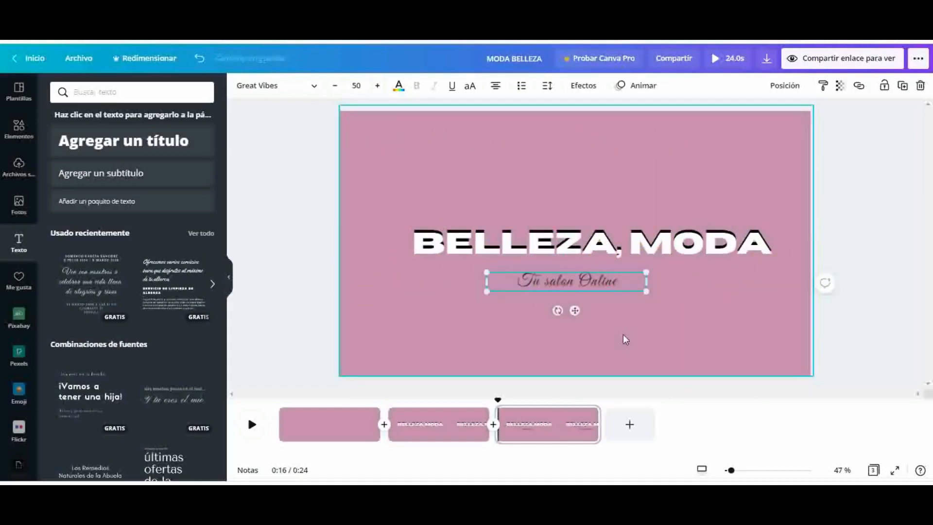
pyautogui.click(616, 318)
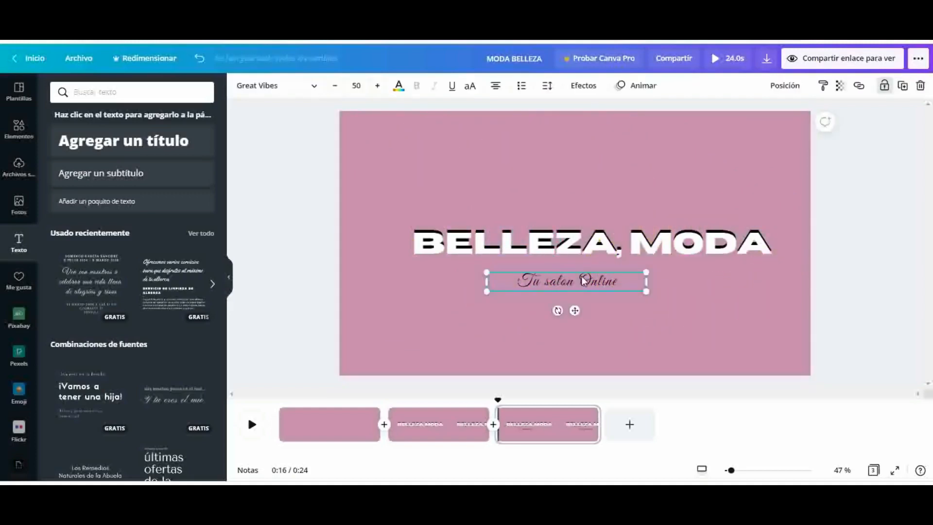
pyautogui.moveTo(575, 310); pyautogui.dragTo(594, 304)
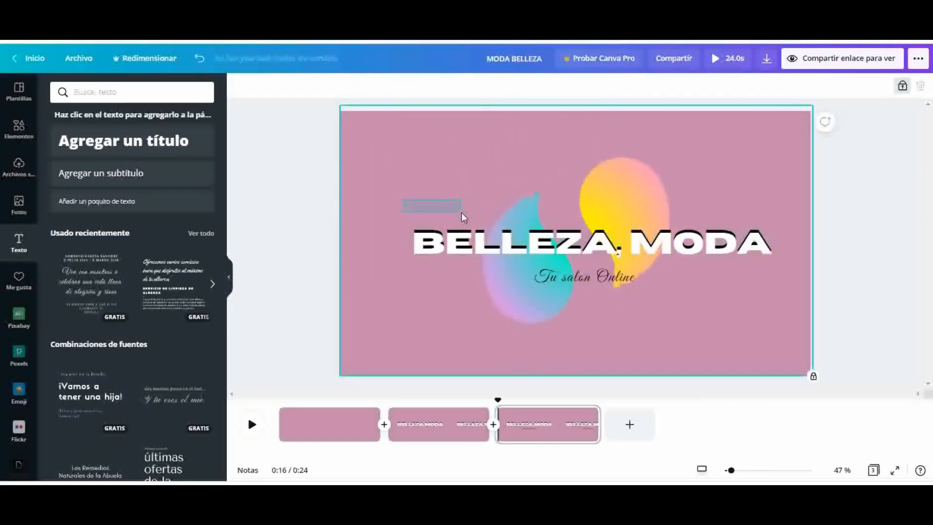
# Group the "BELLEZA, MODA" title with its subtitle and shift the group slightly left and up on the page
pyautogui.moveTo(461, 212); pyautogui.dragTo(728, 312)
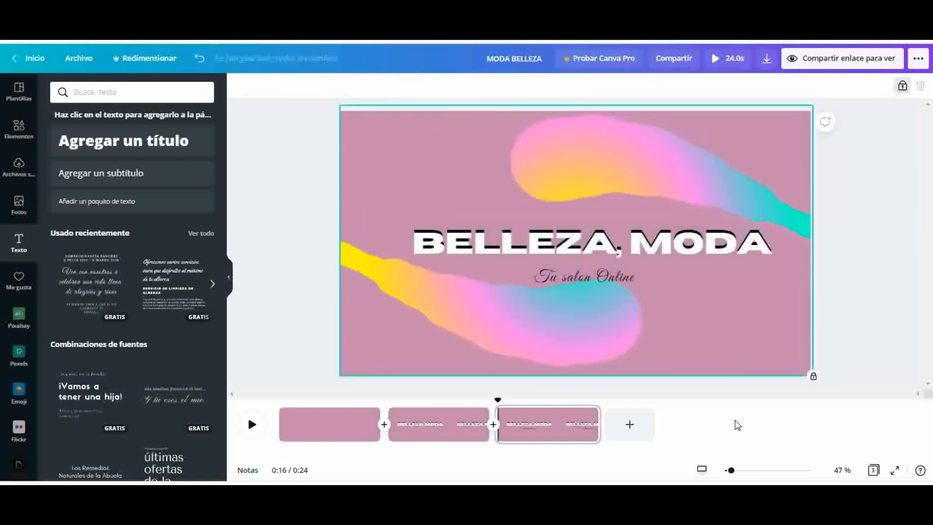
pyautogui.click(731, 254)
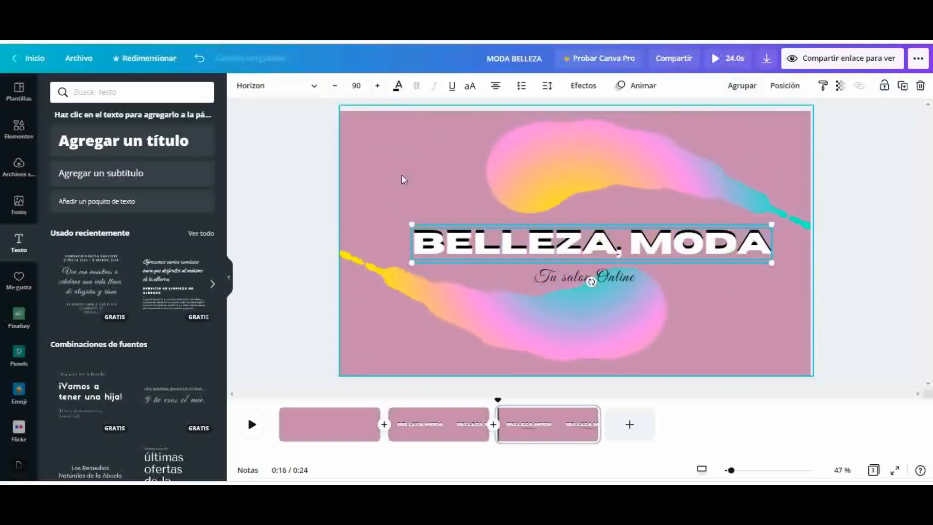
pyautogui.keyDown('shift'); pyautogui.click(643, 280); pyautogui.keyUp('shift')
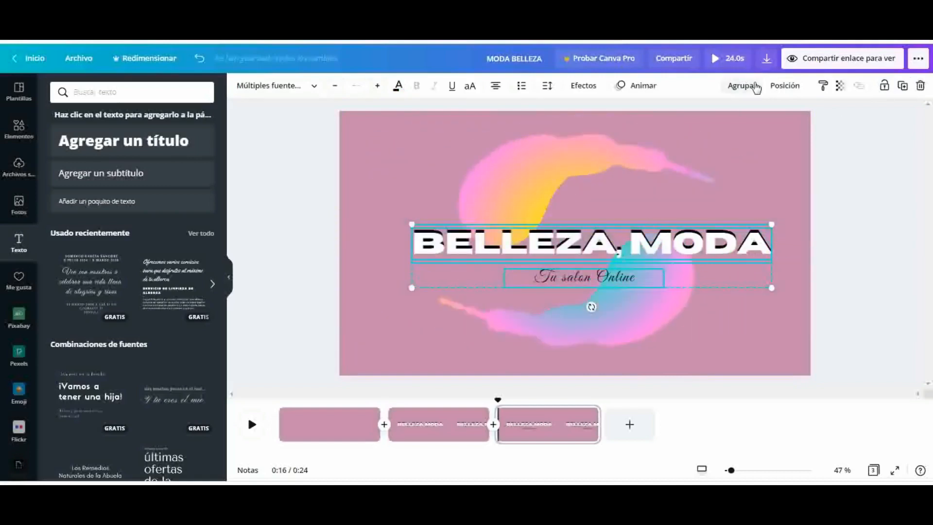
pyautogui.click(742, 85)
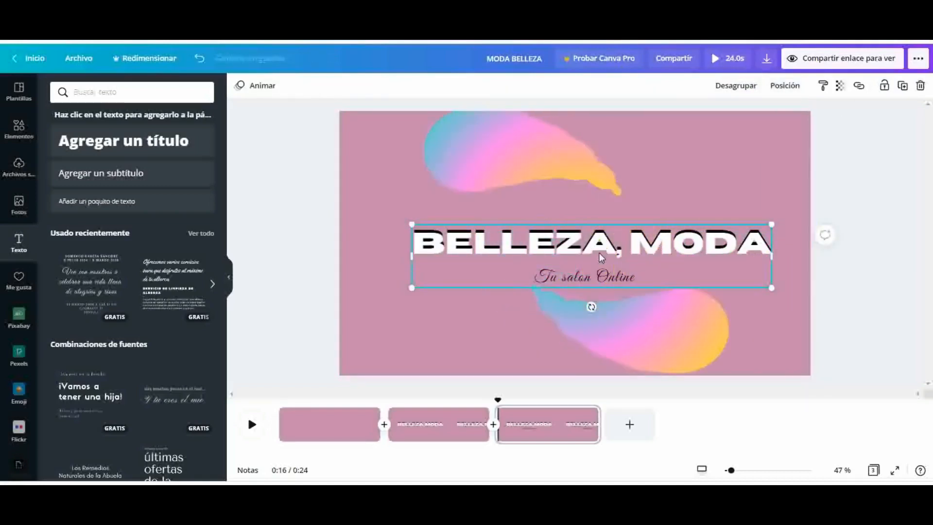
pyautogui.moveTo(613, 246); pyautogui.dragTo(590, 234)
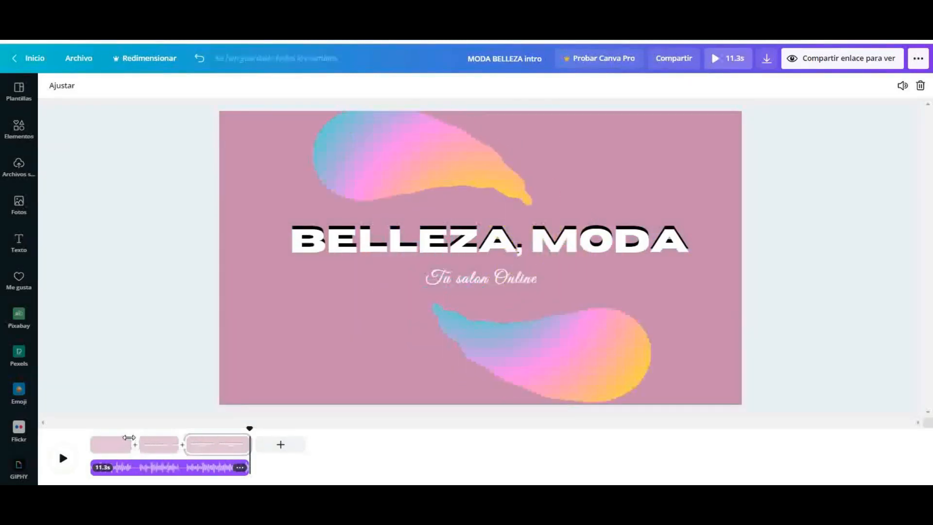
# Shorten the pages in the timeline, trimming the second page to 1.0 s and the last page to 2.9 s
pyautogui.moveTo(131, 444)
pyautogui.mouseDown()
pyautogui.moveTo(100, 438)
pyautogui.moveTo(148, 439)
pyautogui.moveTo(121, 440)
pyautogui.mouseUp()
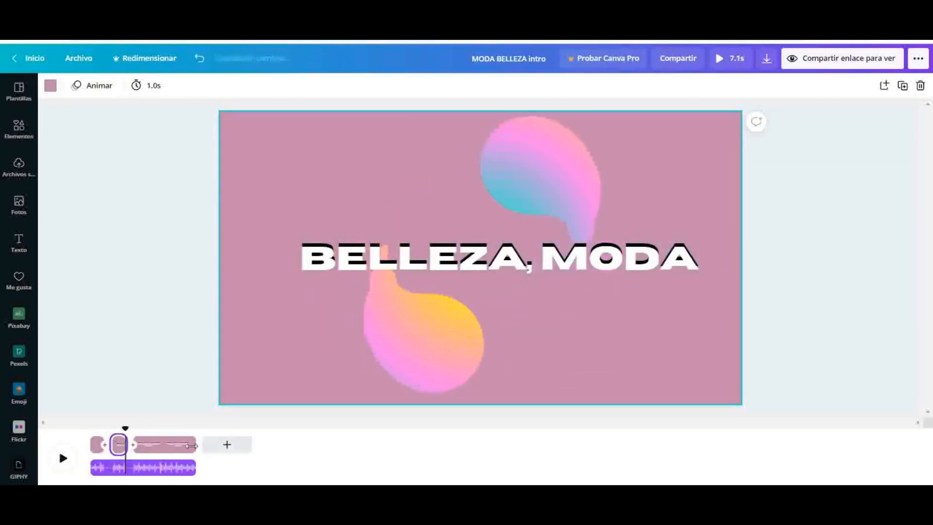
pyautogui.moveTo(193, 446); pyautogui.dragTo(168, 446)
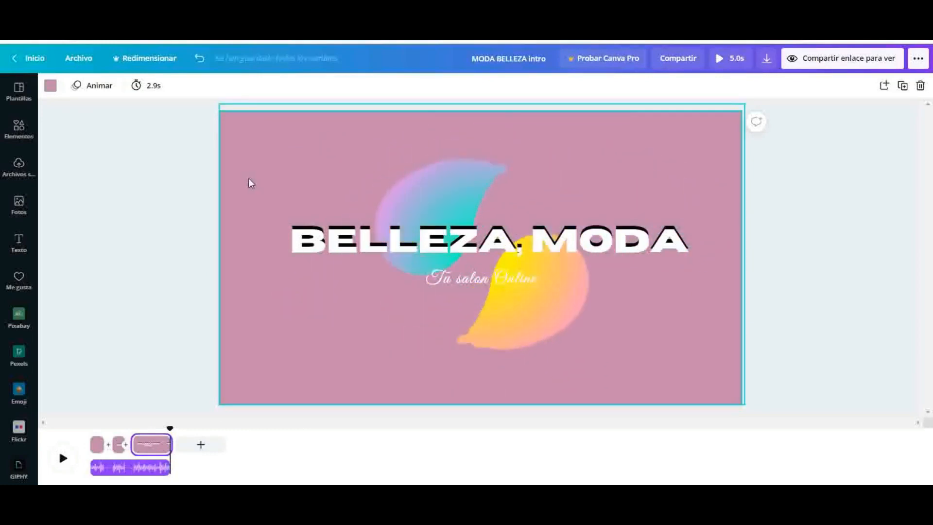
# Download all three pages of the intro as an MP4 video
pyautogui.click(767, 57)
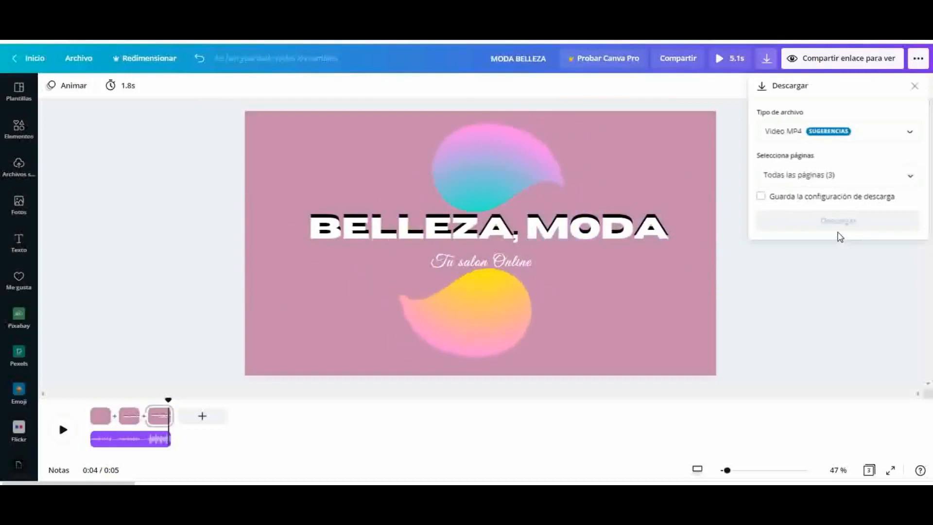
pyautogui.click(828, 225)
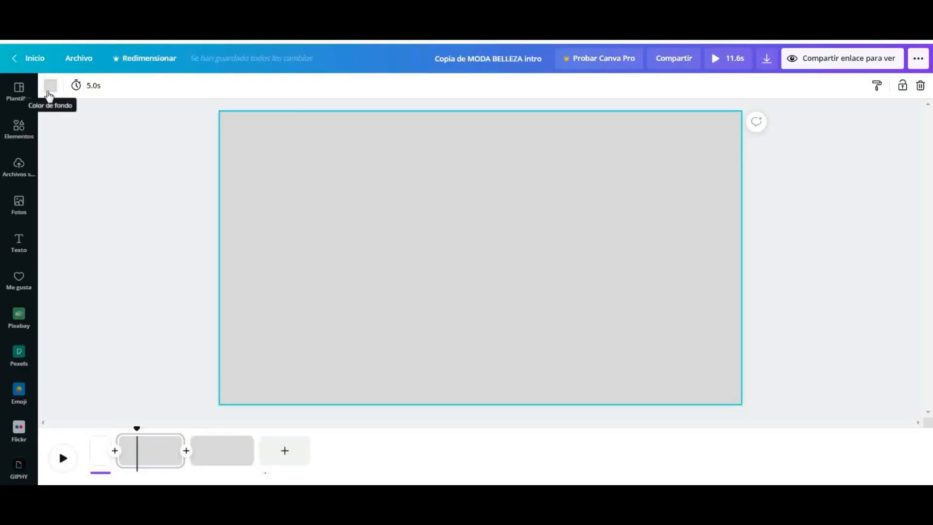
# Set the second page's background to the light grey from the default colours
pyautogui.click(50, 86)
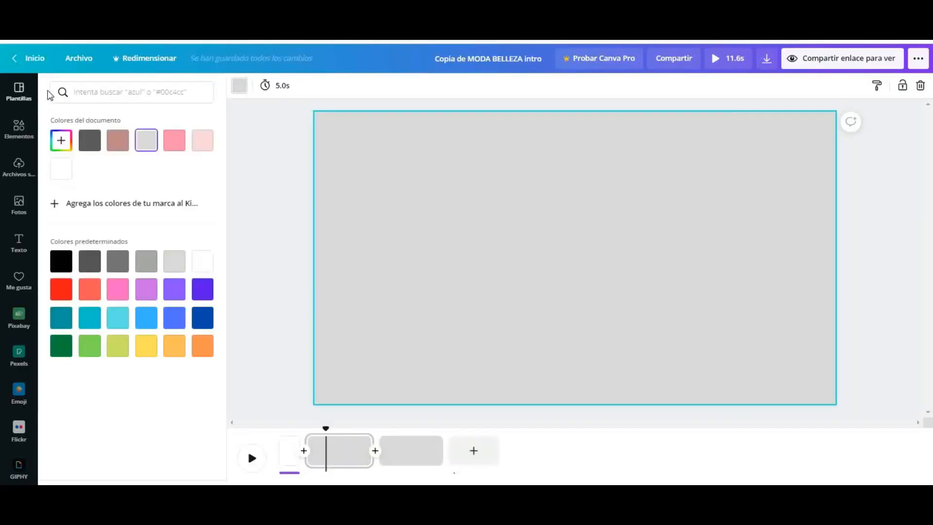
pyautogui.click(139, 267)
pyautogui.click(170, 268)
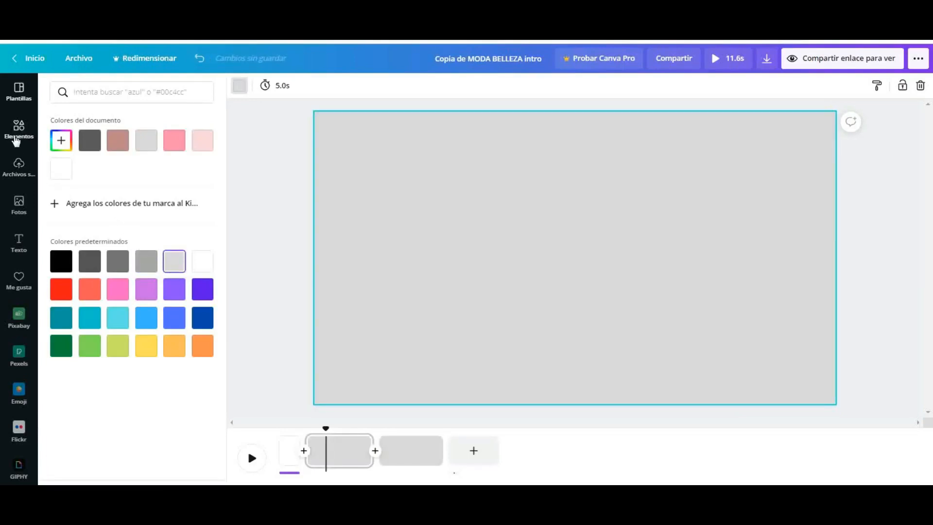
# Add a circle shape to the page and place it in the upper left area of the design
pyautogui.click(16, 139)
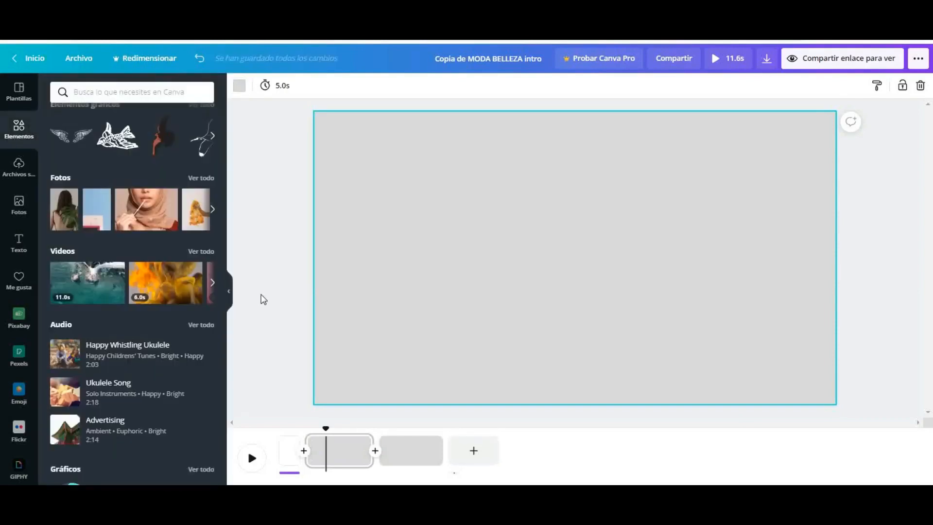
pyautogui.scroll(3, 222, 287)
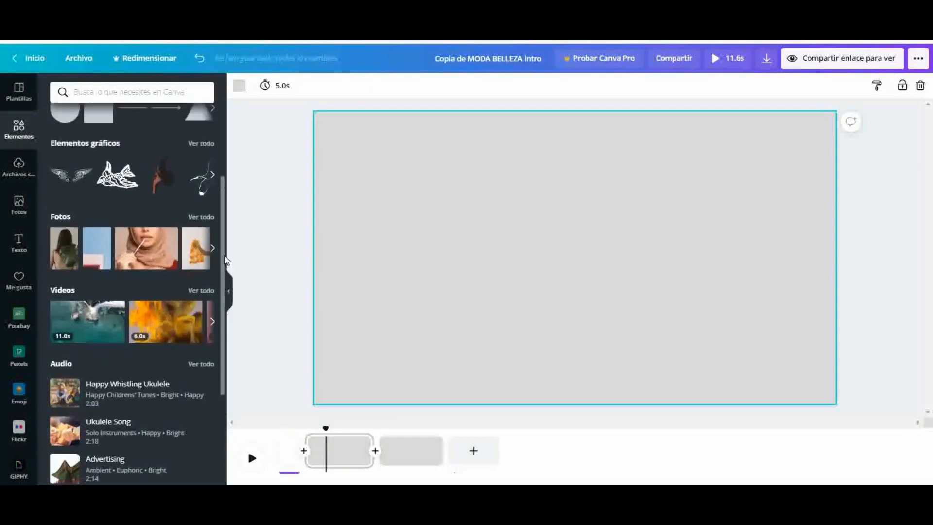
pyautogui.scroll(-3, 218, 295)
pyautogui.scroll(-2, 219, 295)
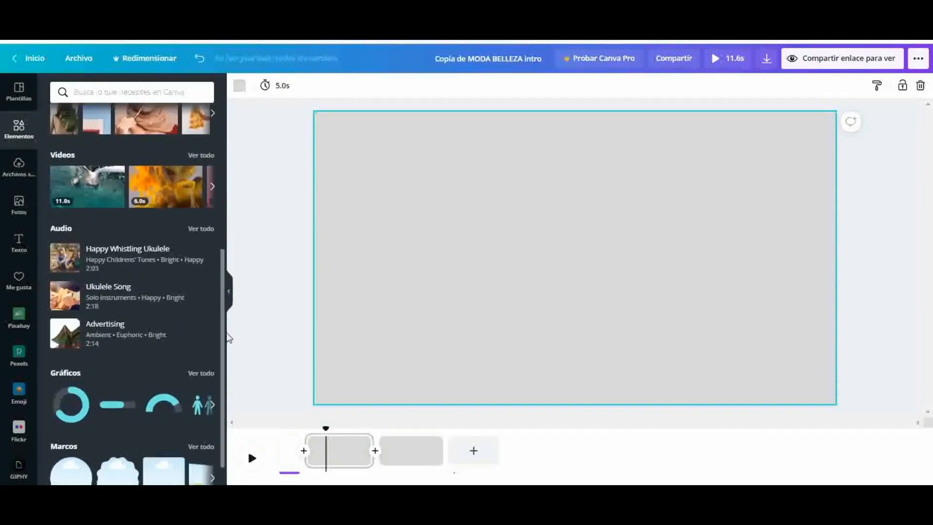
pyautogui.scroll(4, 226, 253)
pyautogui.scroll(2, 226, 238)
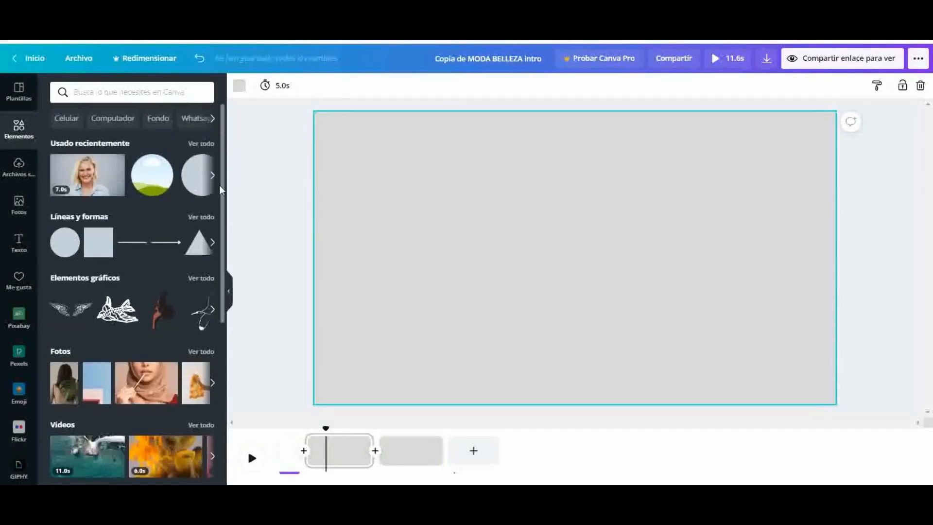
pyautogui.click(64, 250)
pyautogui.moveTo(633, 292); pyautogui.dragTo(480, 240)
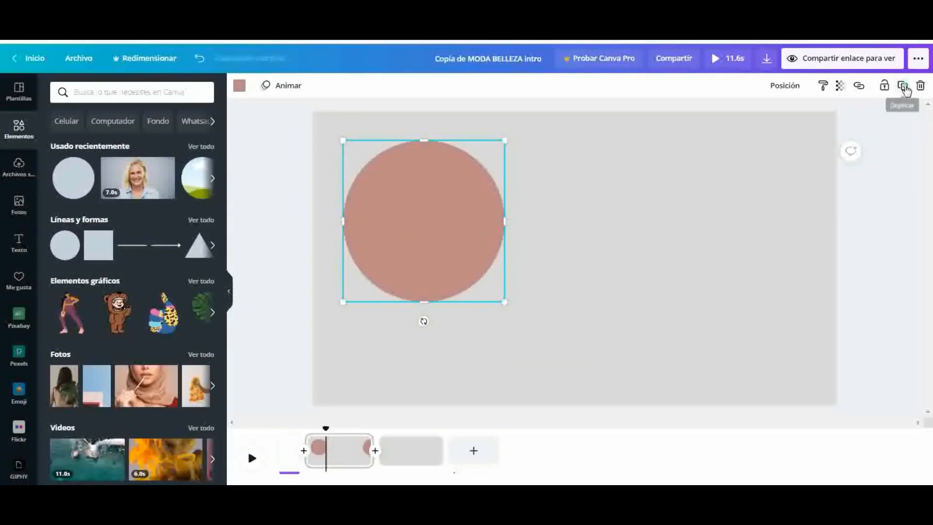
# Recolour a duplicate of the circle pink and centre it, slightly smaller, over the brown original
pyautogui.click(239, 87)
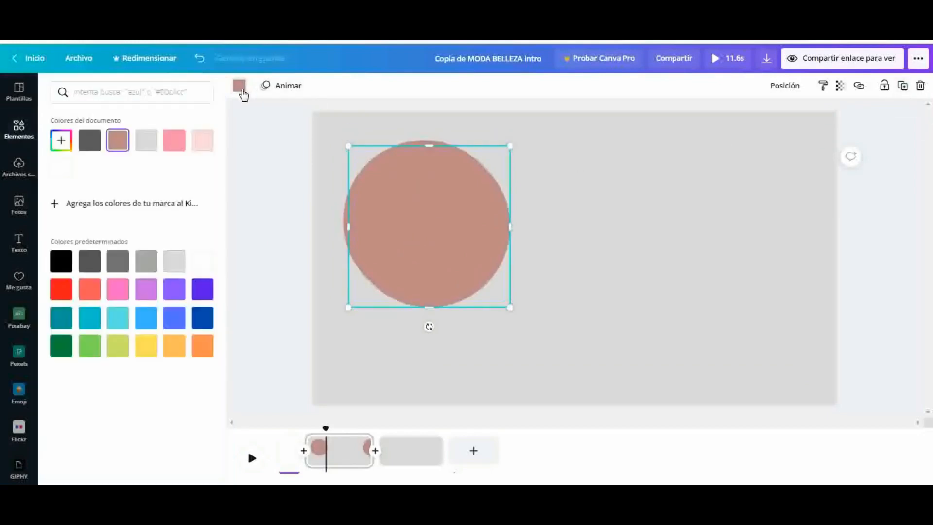
pyautogui.click(175, 142)
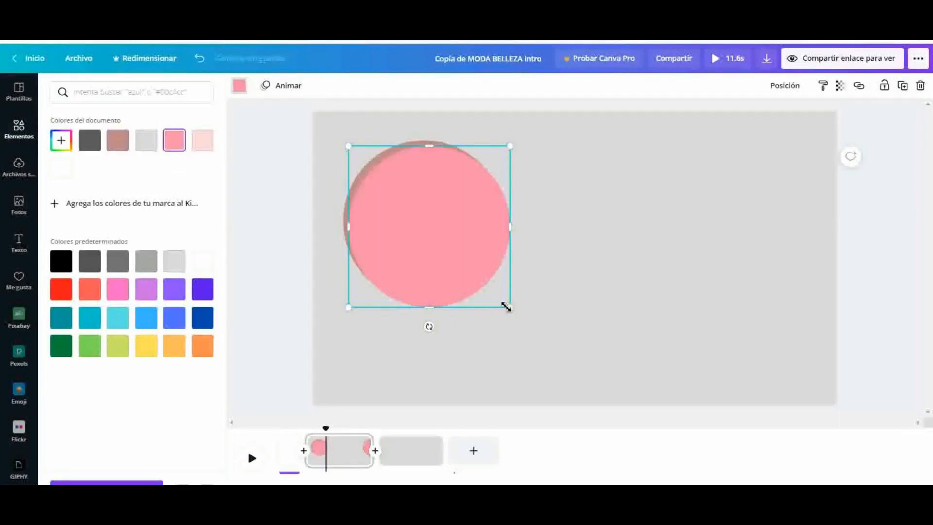
pyautogui.moveTo(506, 306); pyautogui.dragTo(499, 299)
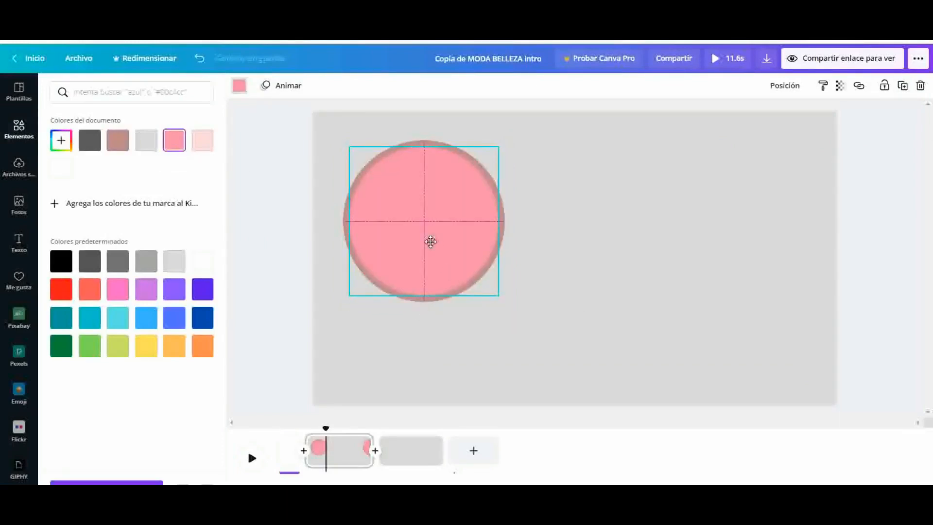
pyautogui.moveTo(430, 242); pyautogui.dragTo(432, 242)
# Add a circular frame, shrink it and centre it inside the pink circle so a thin pink ring surrounds it
pyautogui.click(19, 130)
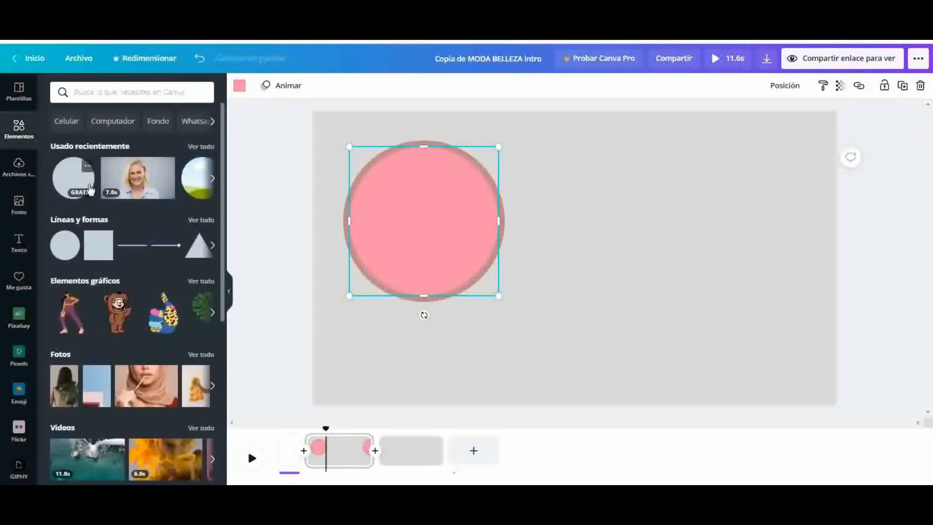
pyautogui.moveTo(223, 199); pyautogui.dragTo(242, 397)
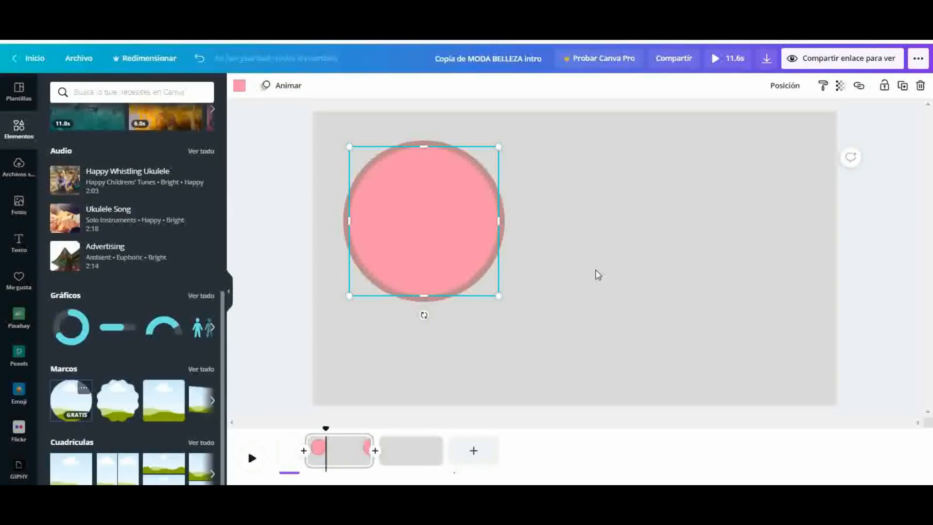
pyautogui.click(387, 323)
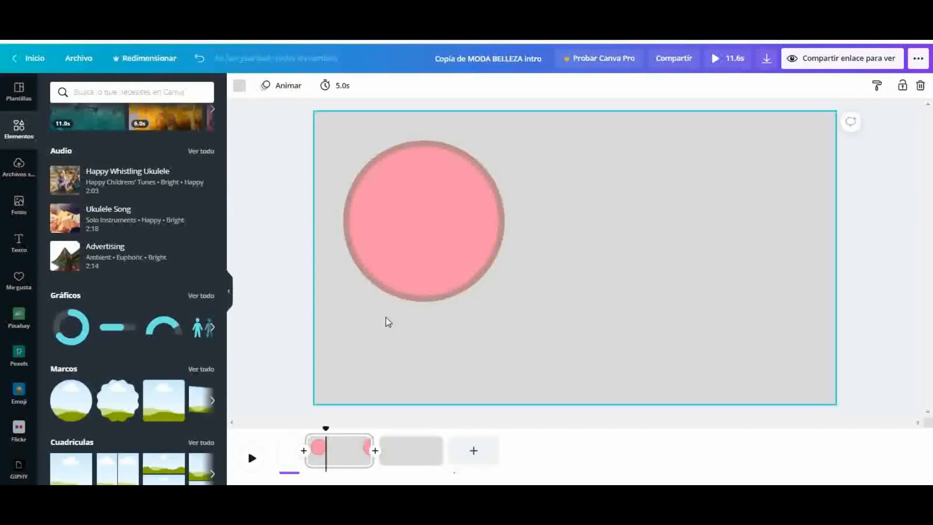
pyautogui.moveTo(78, 400); pyautogui.dragTo(592, 302)
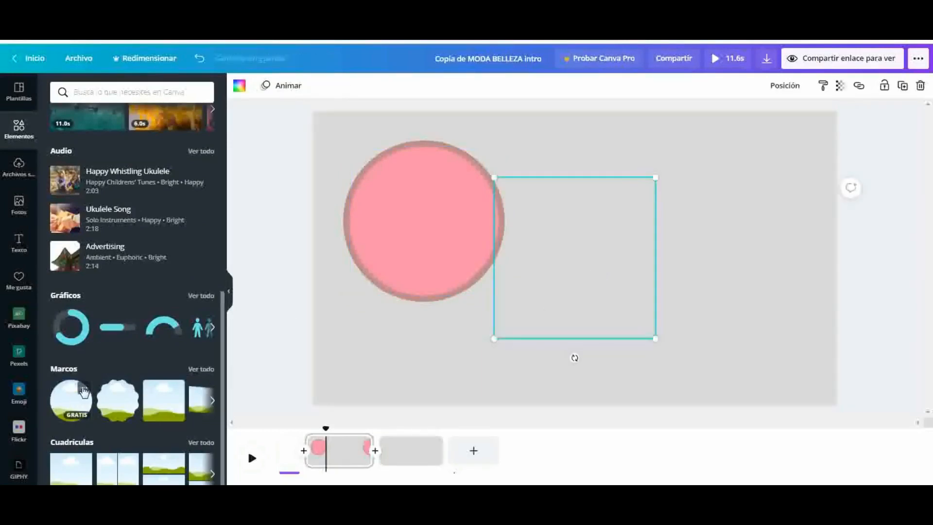
pyautogui.moveTo(657, 340); pyautogui.dragTo(644, 332)
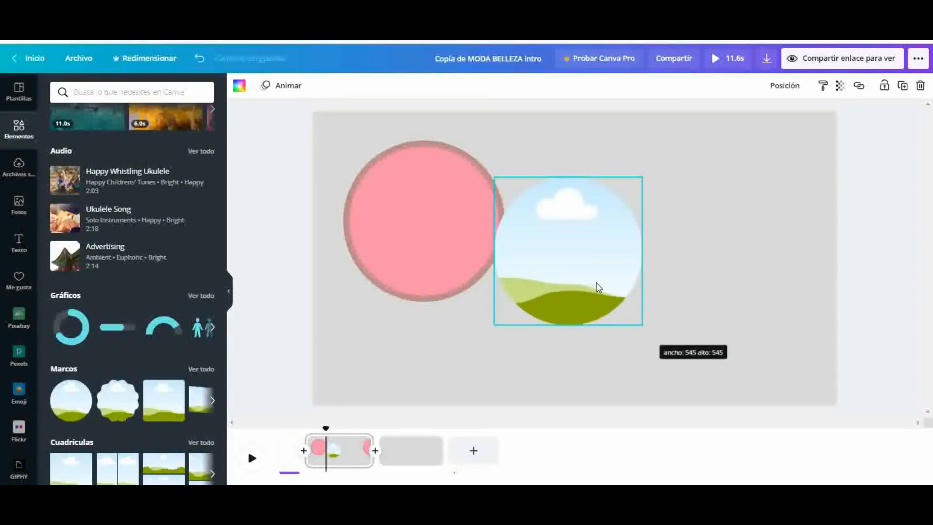
pyautogui.moveTo(599, 288); pyautogui.dragTo(446, 253)
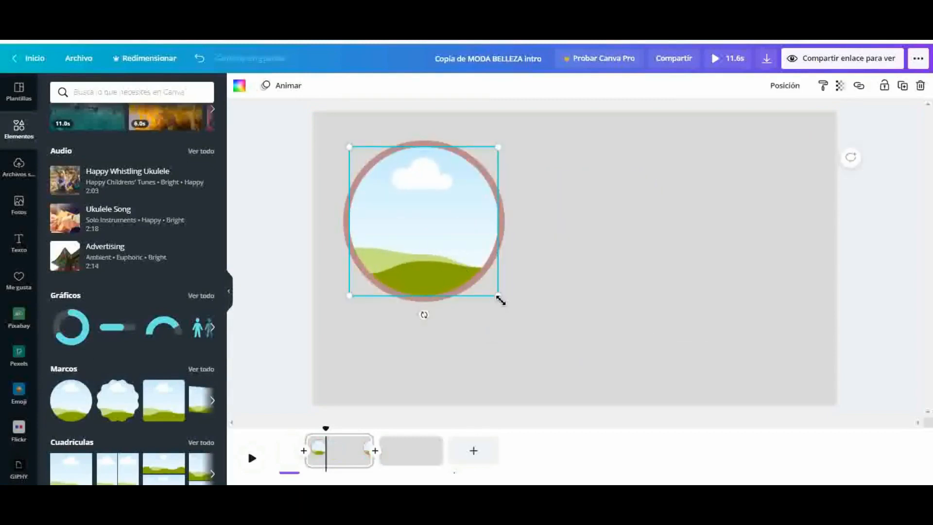
pyautogui.moveTo(501, 300); pyautogui.dragTo(490, 292)
pyautogui.moveTo(424, 225); pyautogui.dragTo(435, 230)
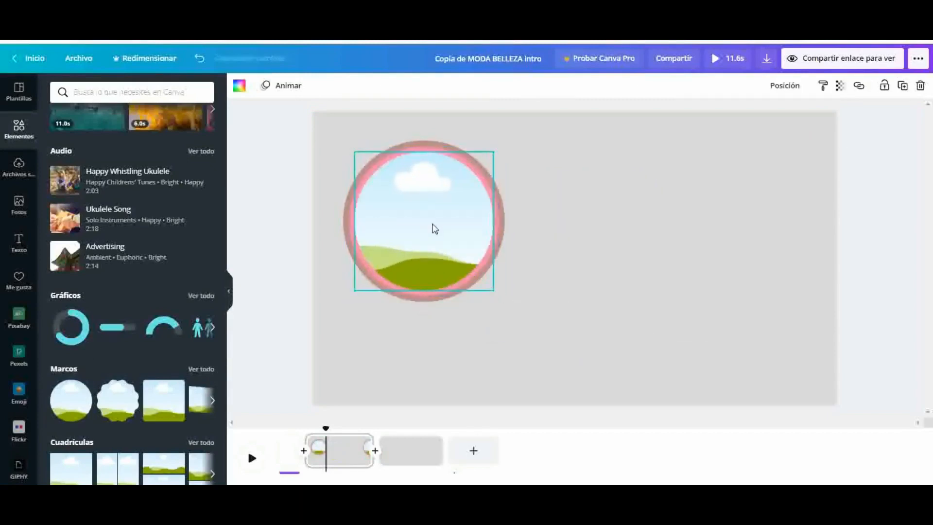
pyautogui.click(579, 244)
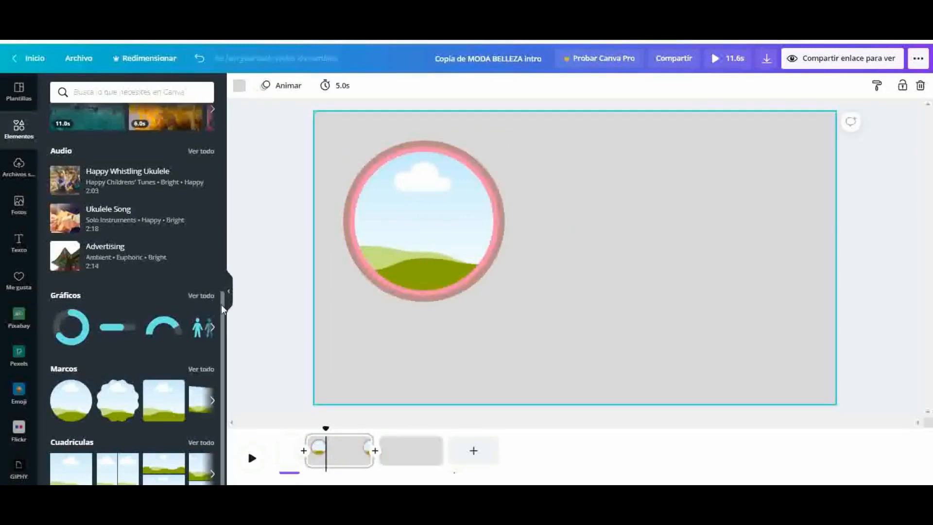
# Insert the recently used video of the smiling blonde woman into the circular frame
pyautogui.moveTo(224, 312); pyautogui.dragTo(214, 126)
pyautogui.click(180, 182)
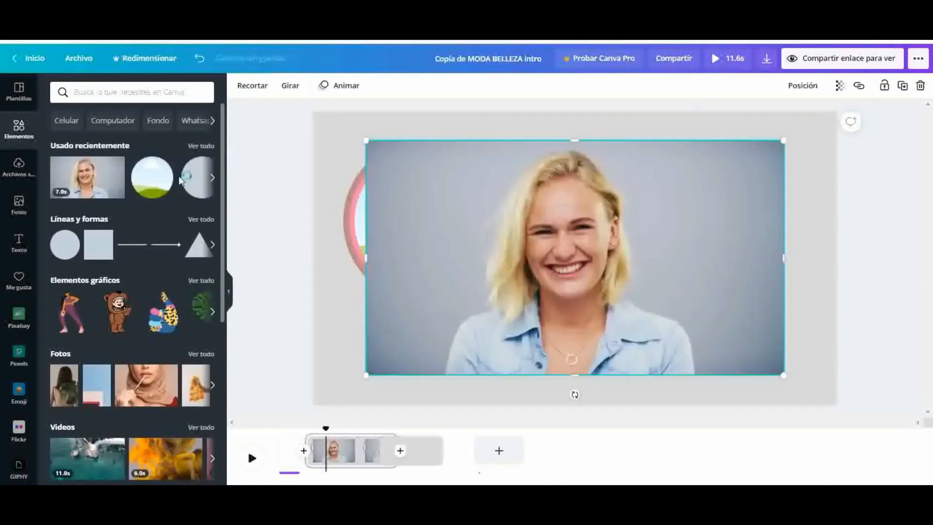
pyautogui.moveTo(575, 286); pyautogui.dragTo(472, 272)
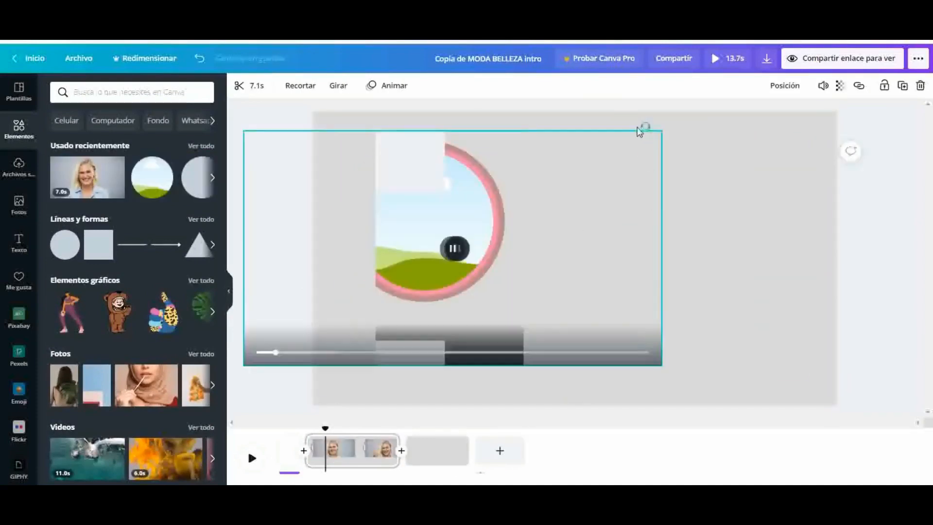
pyautogui.click(640, 124)
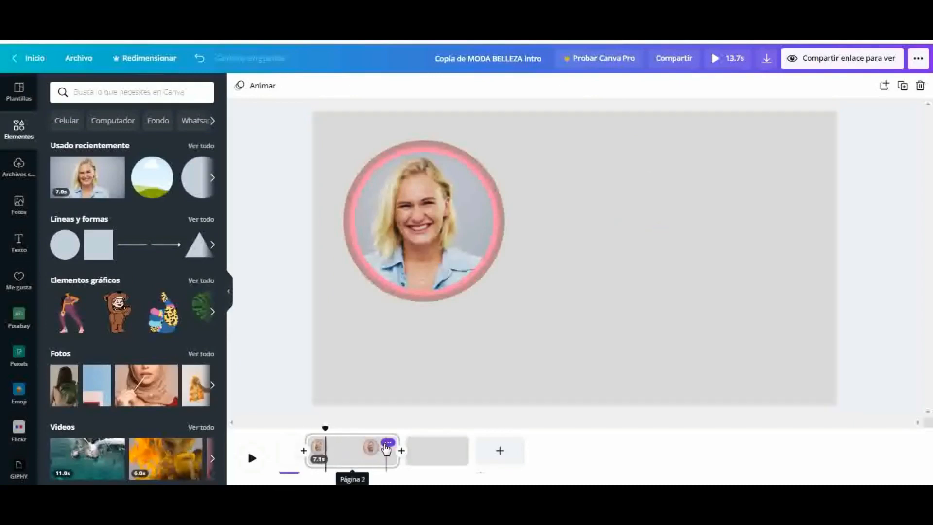
pyautogui.click(387, 445)
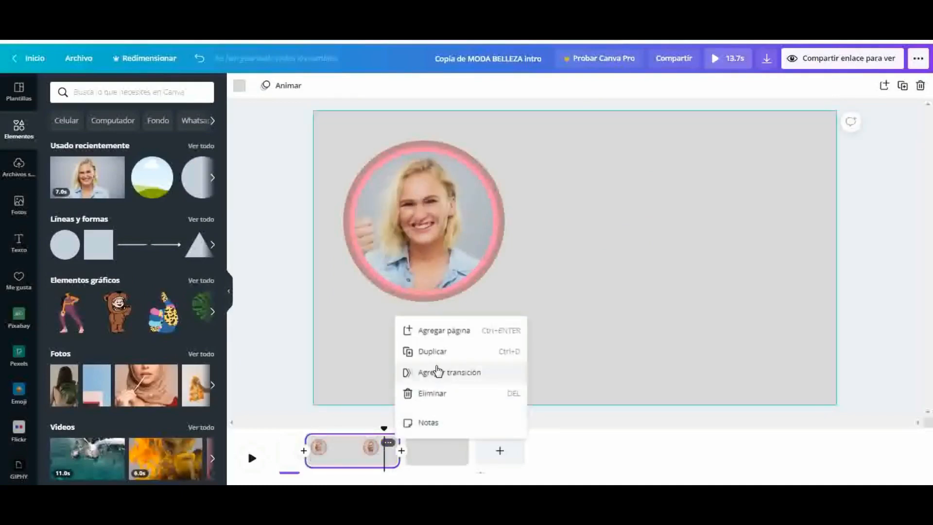
pyautogui.click(437, 335)
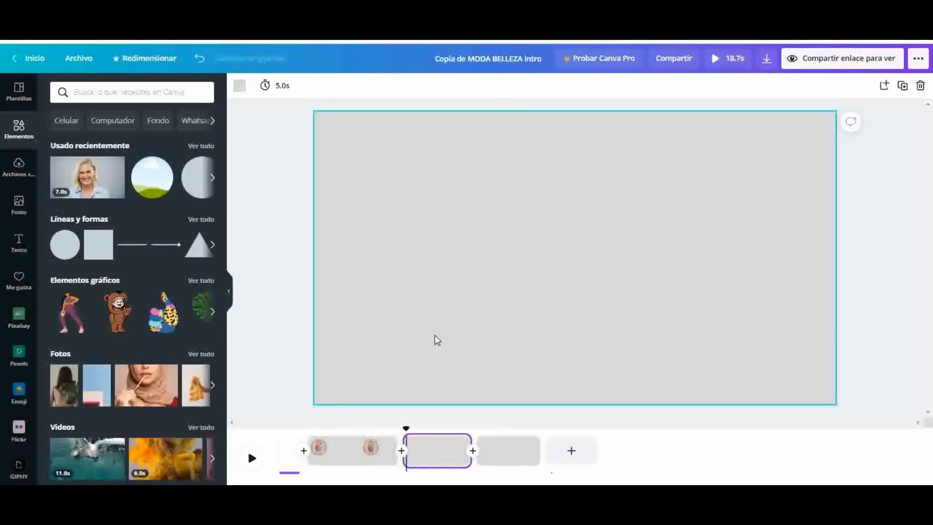
pyautogui.click(467, 238)
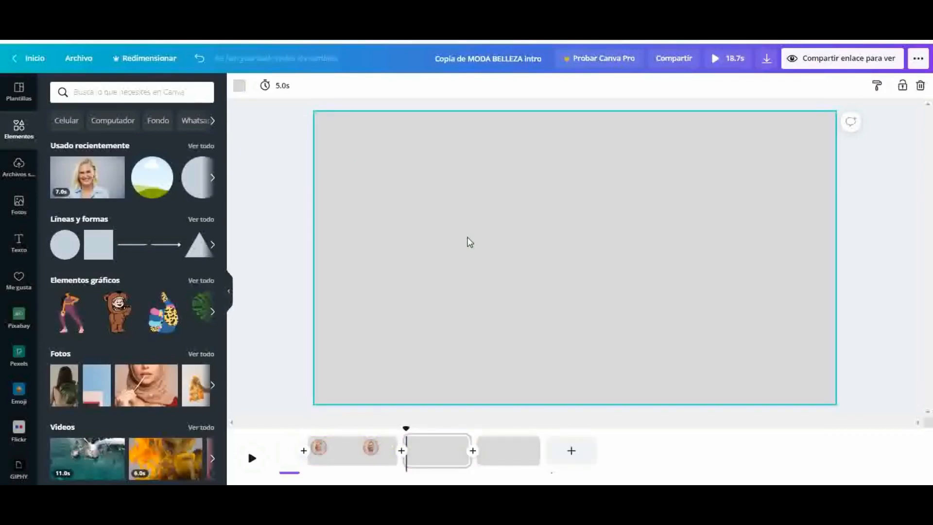
pyautogui.click(429, 457)
pyautogui.click(460, 443)
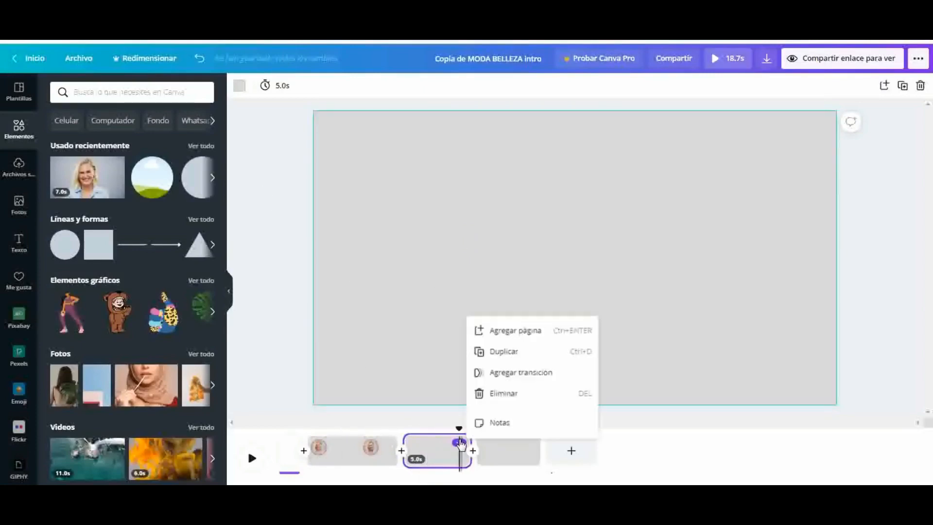
pyautogui.click(501, 392)
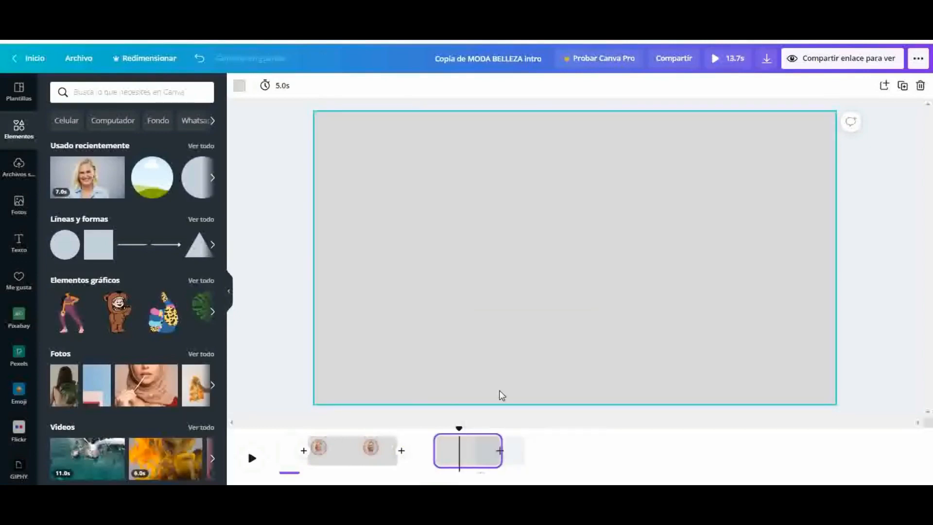
# Duplicate page 2 with its circular video frame in the timeline
pyautogui.click(388, 443)
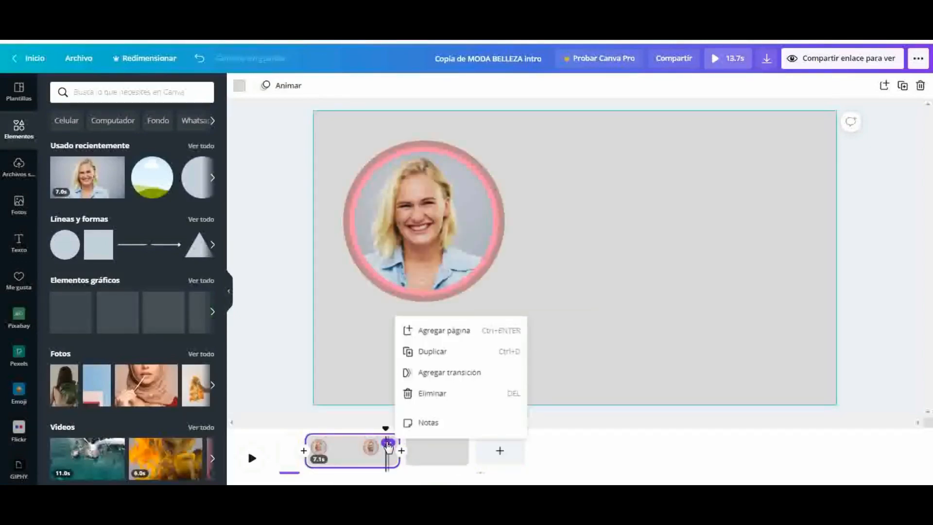
pyautogui.click(429, 355)
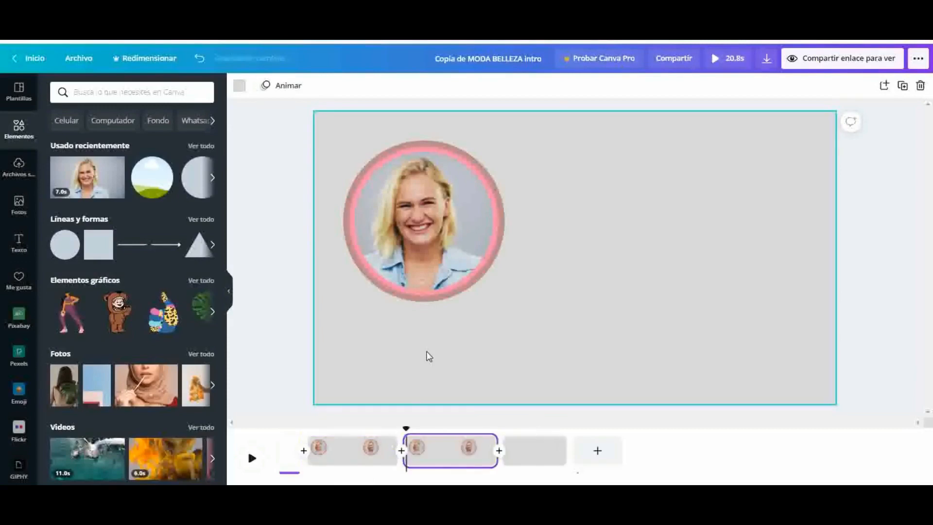
pyautogui.click(547, 287)
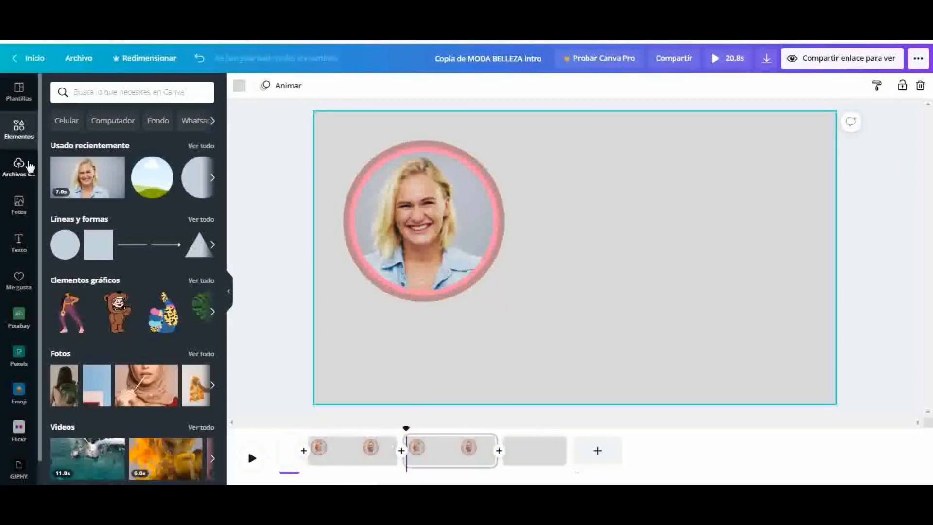
# Add a title text box to the duplicated page and clear its placeholder text
pyautogui.click(20, 243)
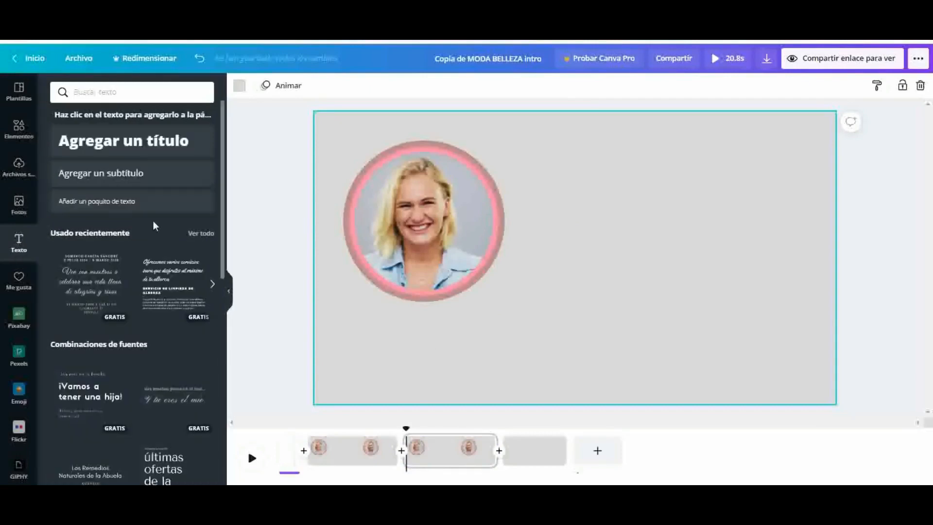
pyautogui.click(131, 154)
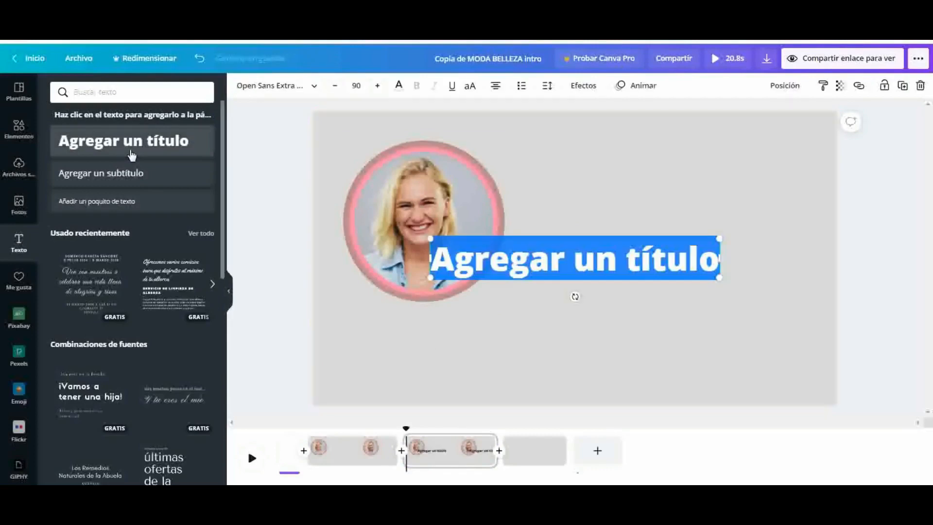
pyautogui.click(718, 263)
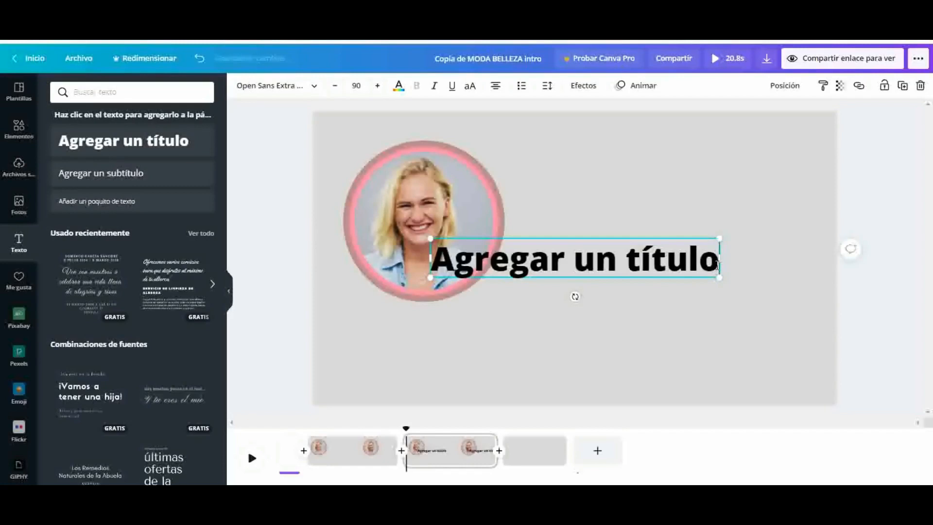
pyautogui.press('BackSpace')
pyautogui.press('BackSpace')
pyautogui.press('BackSpace')
pyautogui.press('BackSpace')
pyautogui.press('BackSpace')
pyautogui.press('BackSpace')
pyautogui.press('BackSpace')
pyautogui.press('BackSpace')
pyautogui.press('BackSpace')
pyautogui.press('BackSpace')
pyautogui.press('BackSpace')
pyautogui.press('BackSpace')
pyautogui.press('BackSpace')
pyautogui.press('BackSpace')
pyautogui.press('BackSpace')
pyautogui.press('BackSpace')
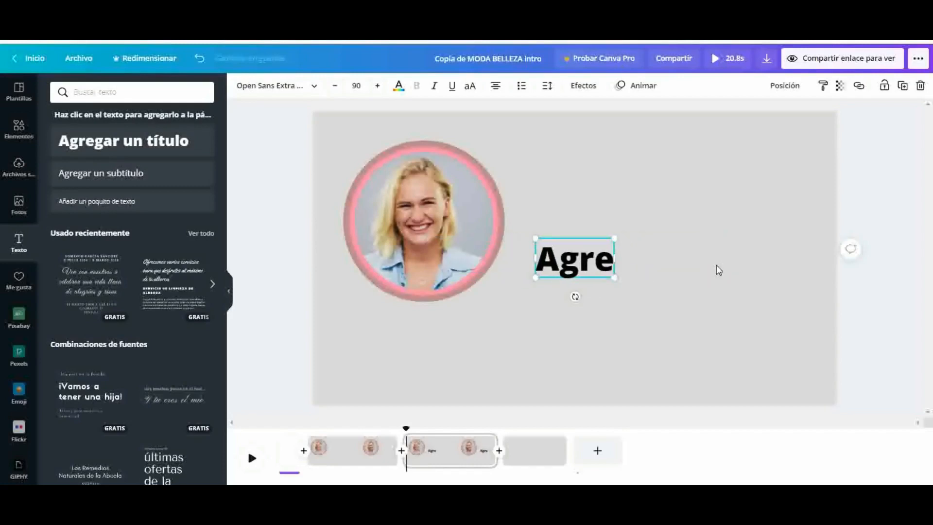
pyautogui.press('BackSpace')
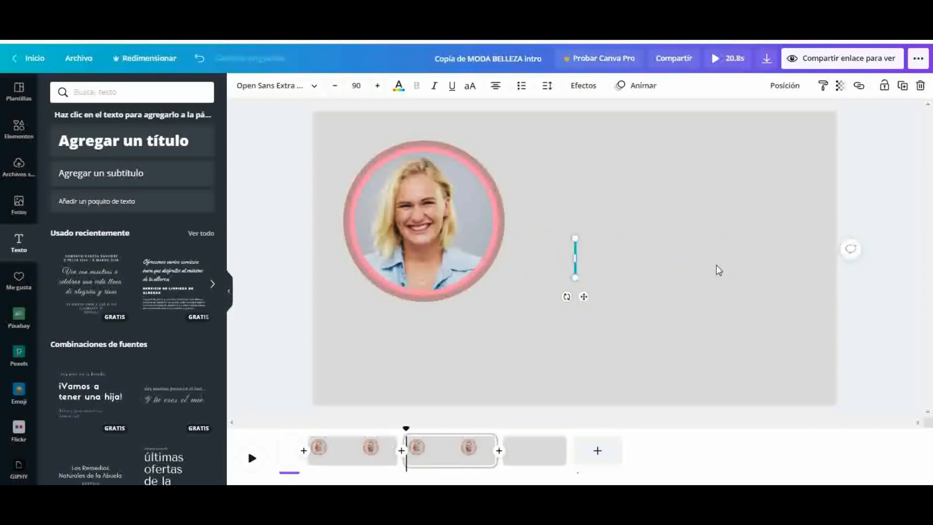
# Enter "¡Hola! Esto es" as the title and place it to the right of the circular video, level with its upper half
pyautogui.write('i')
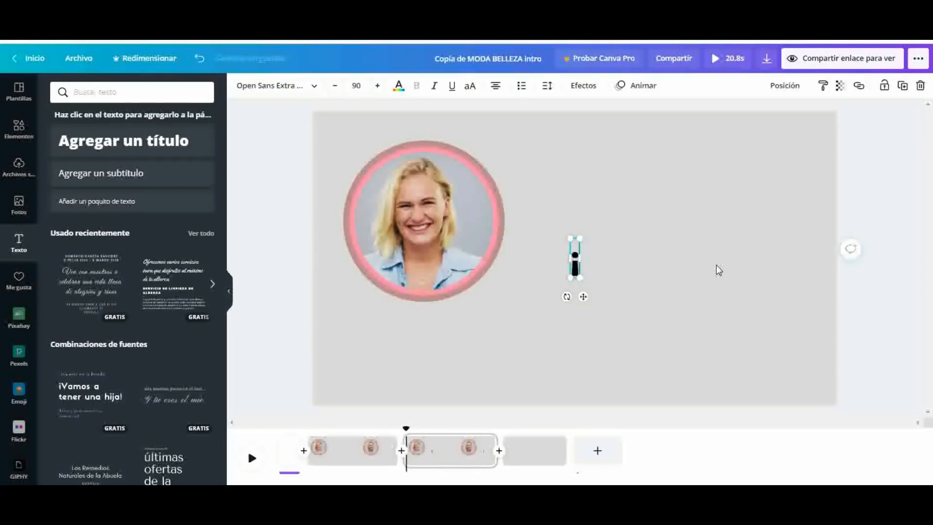
pyautogui.write('Ho')
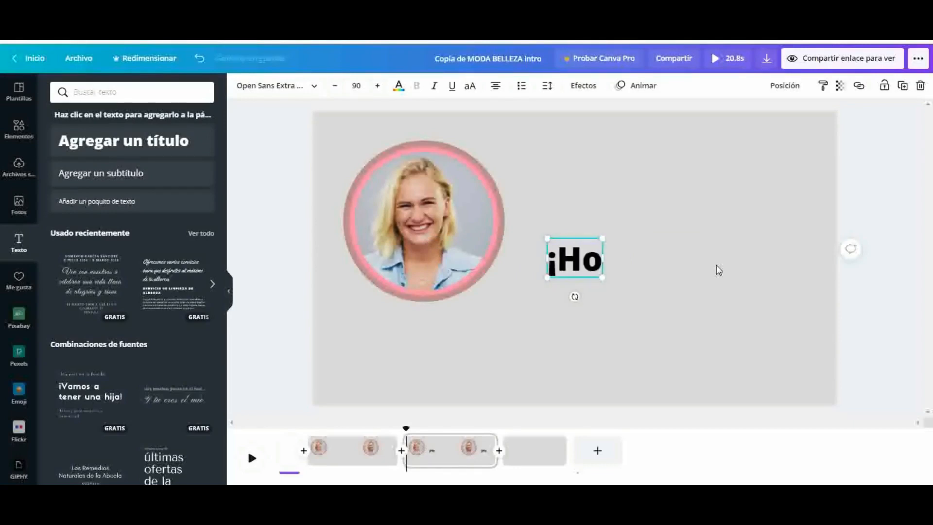
pyautogui.write('la')
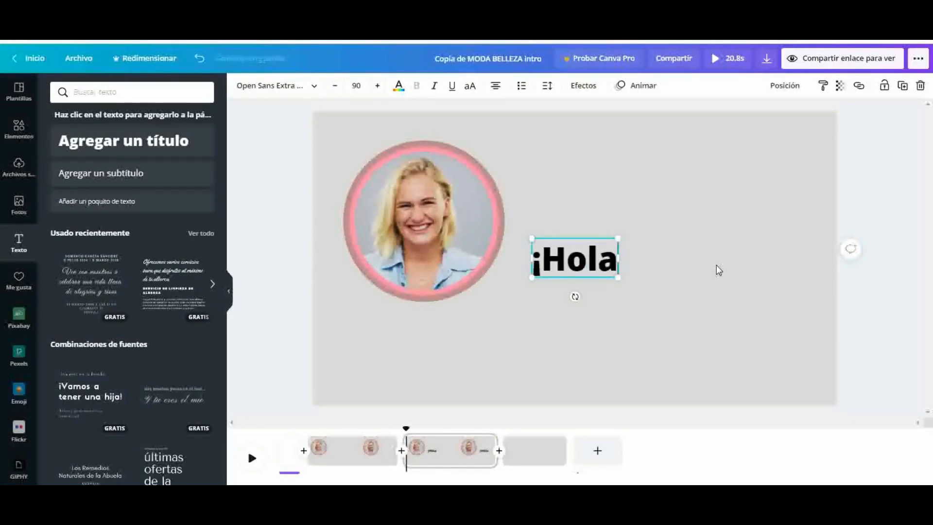
pyautogui.write('!')
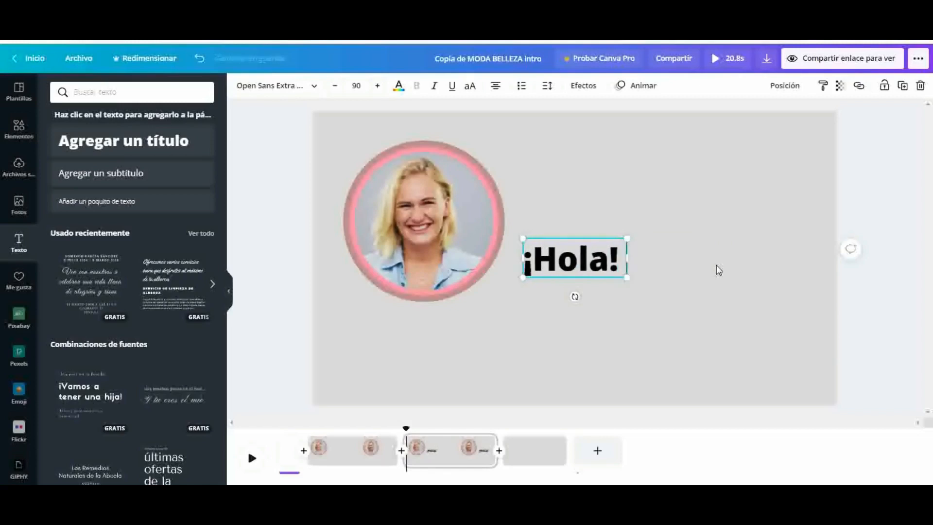
pyautogui.write(' E')
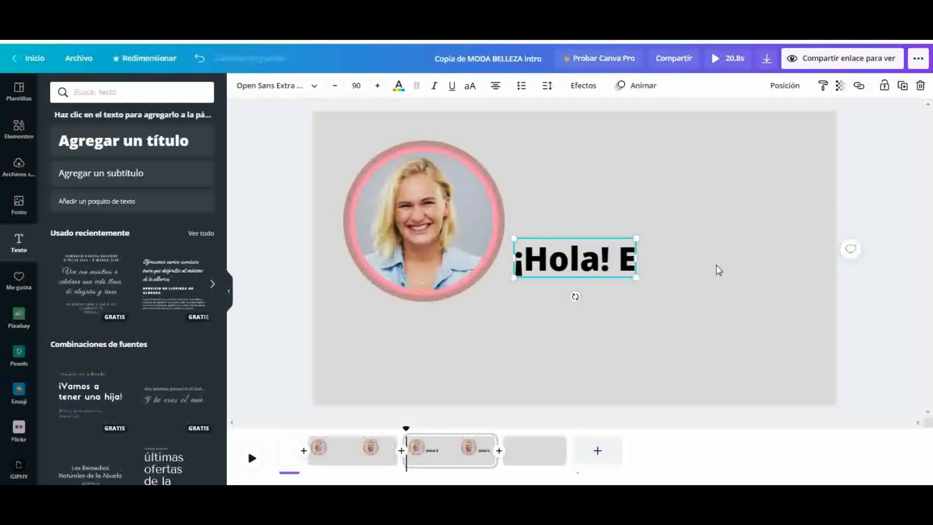
pyautogui.write('sto')
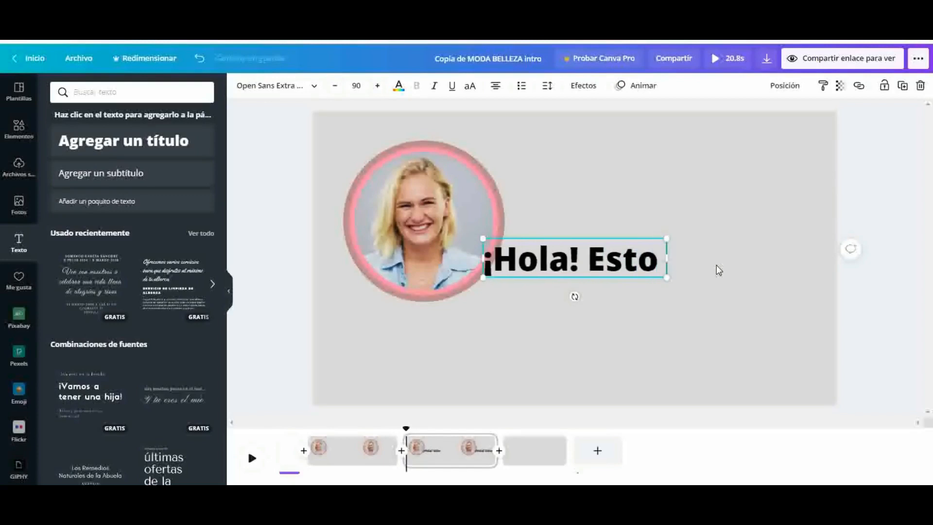
pyautogui.write(' es')
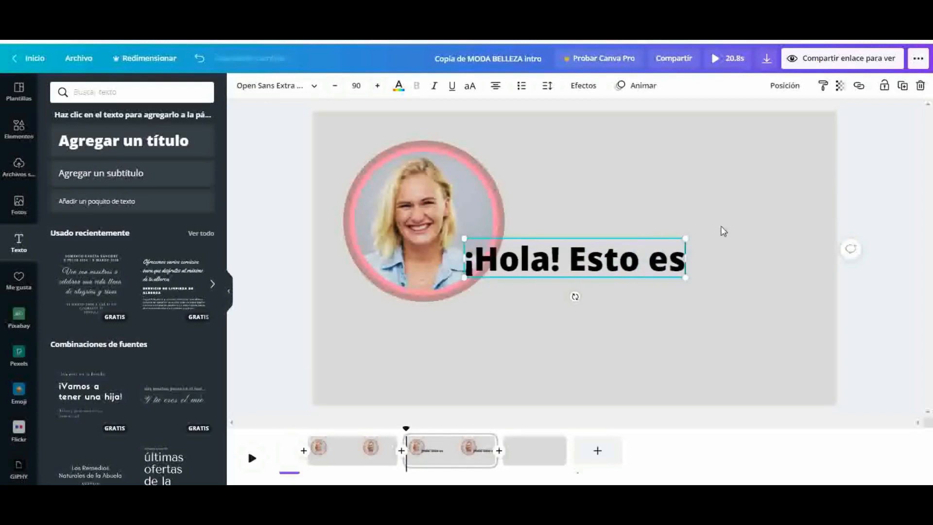
pyautogui.click(724, 231)
pyautogui.moveTo(581, 274); pyautogui.dragTo(636, 204)
pyautogui.click(620, 274)
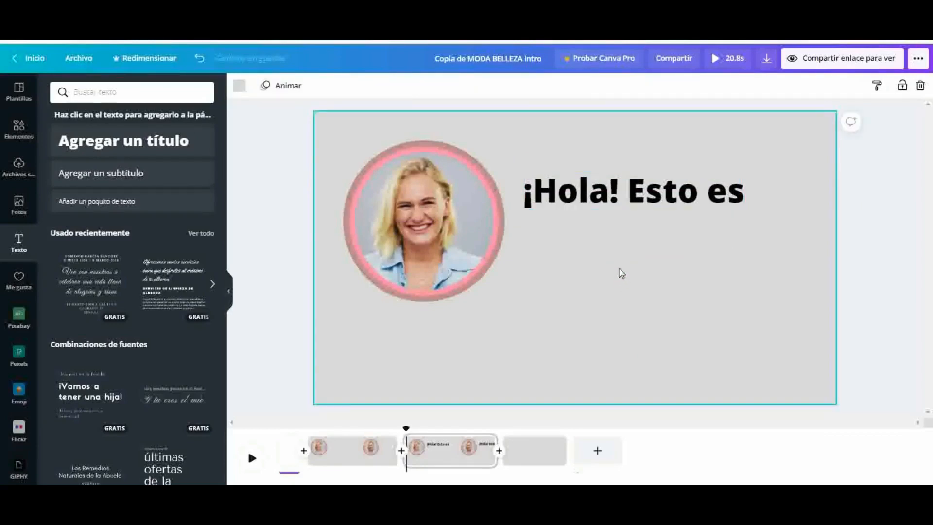
pyautogui.click(635, 197)
pyautogui.click(903, 86)
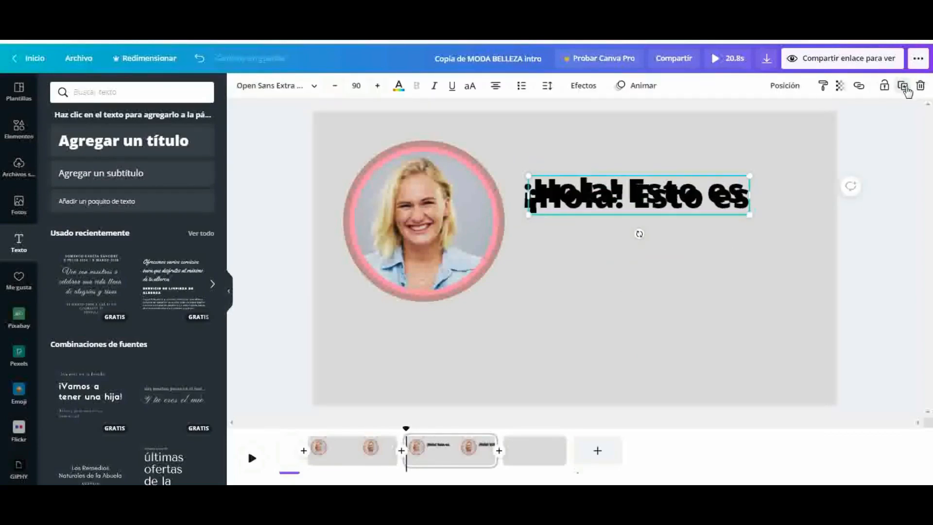
pyautogui.click(683, 200)
pyautogui.press('Delete')
pyautogui.click(705, 291)
pyautogui.moveTo(677, 196); pyautogui.dragTo(911, 443)
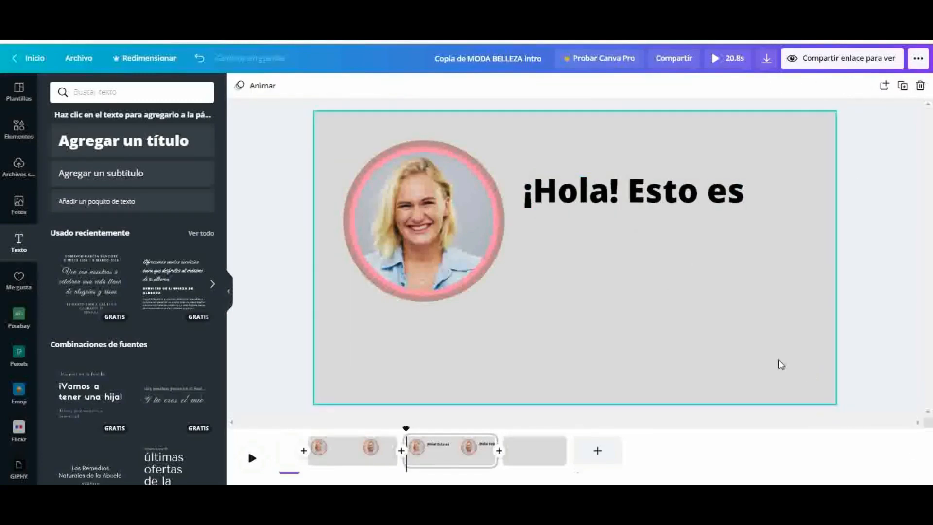
pyautogui.click(667, 201)
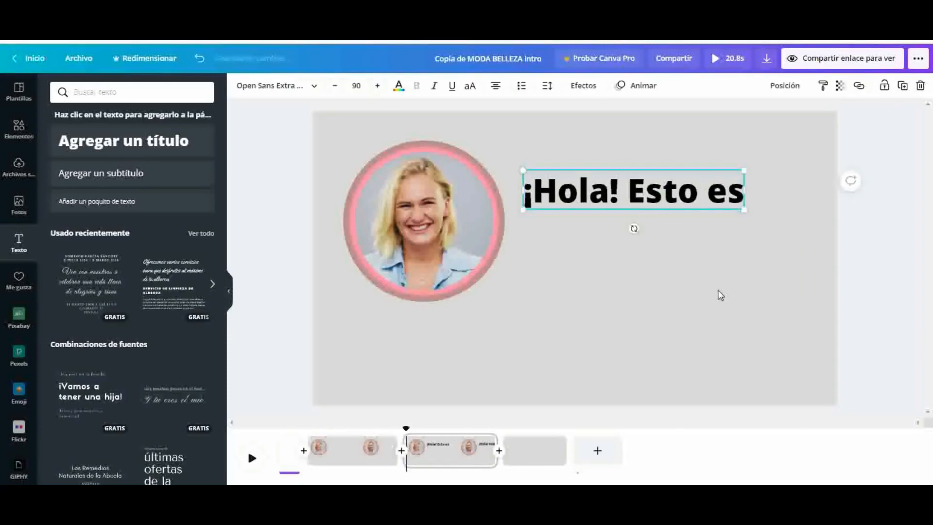
pyautogui.click(720, 294)
# Copy the Digitaluri brushstroke logo and its tagline from page 1 and paste them onto page 3 with the title
pyautogui.moveTo(281, 447)
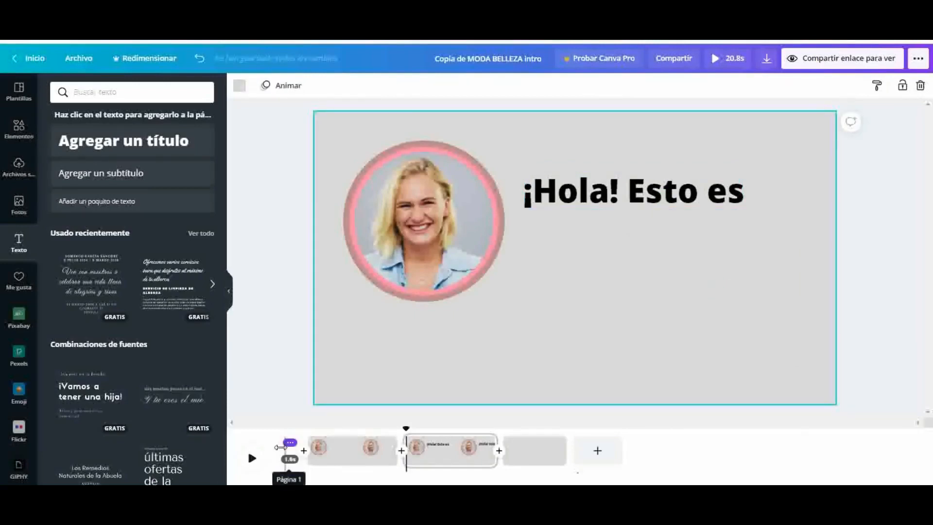
pyautogui.click(287, 452)
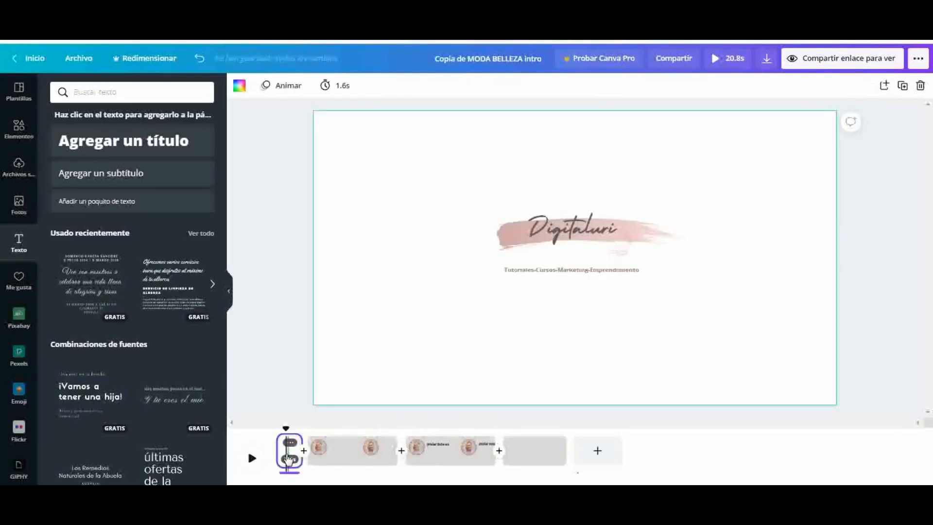
pyautogui.click(615, 233)
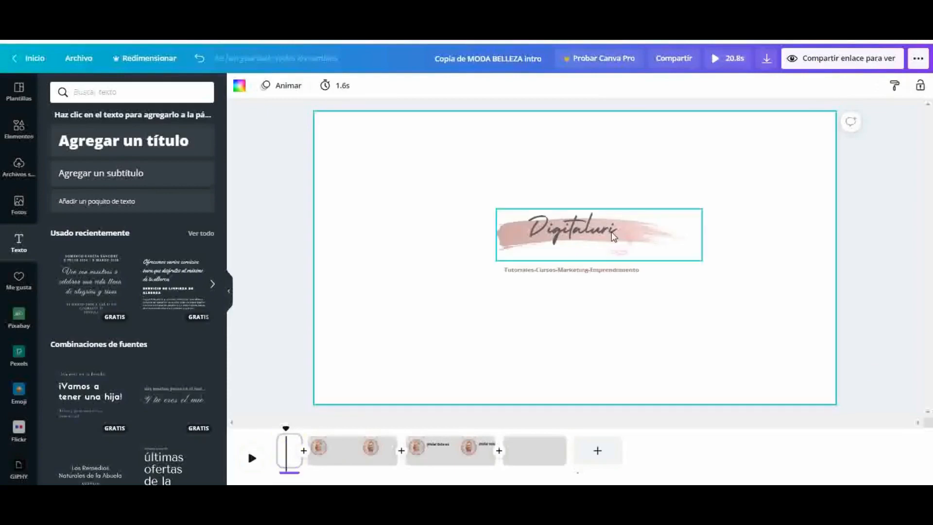
pyautogui.hotkey('ctrl', 'a')
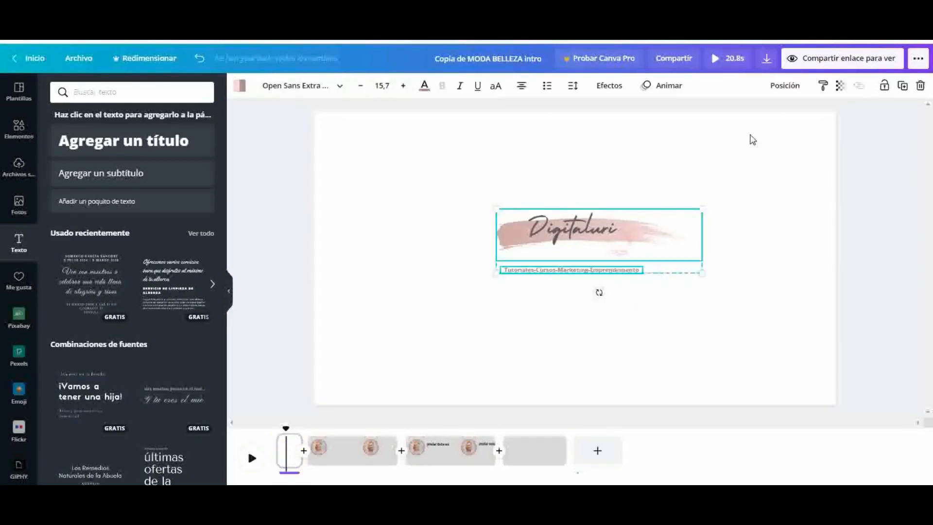
pyautogui.rightClick(643, 250)
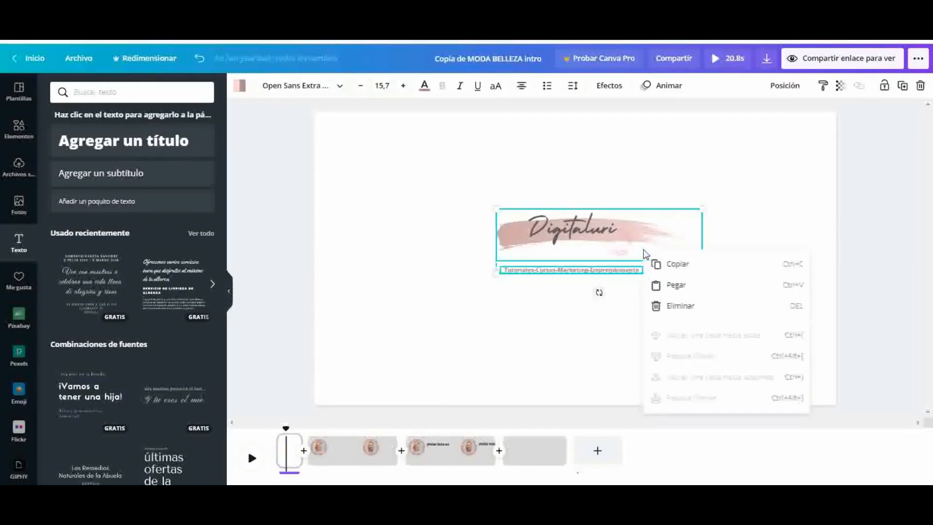
pyautogui.click(670, 266)
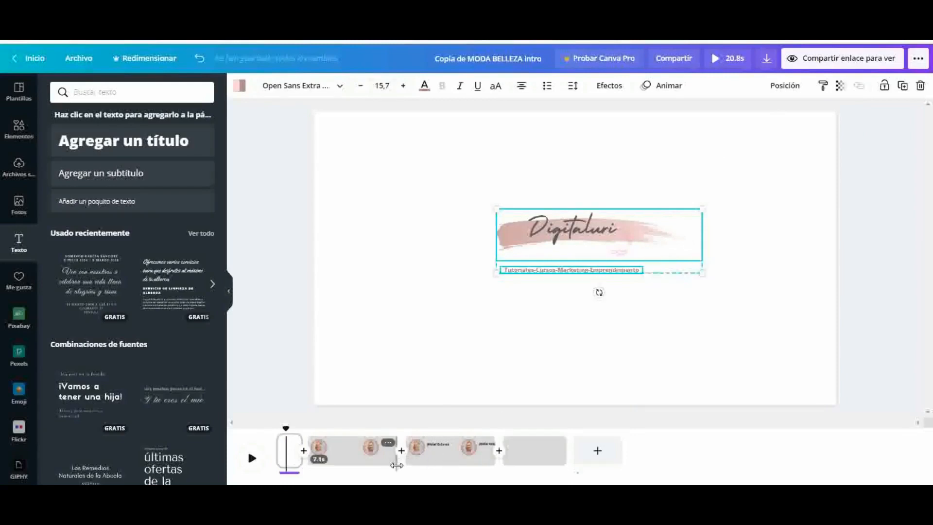
pyautogui.click(435, 462)
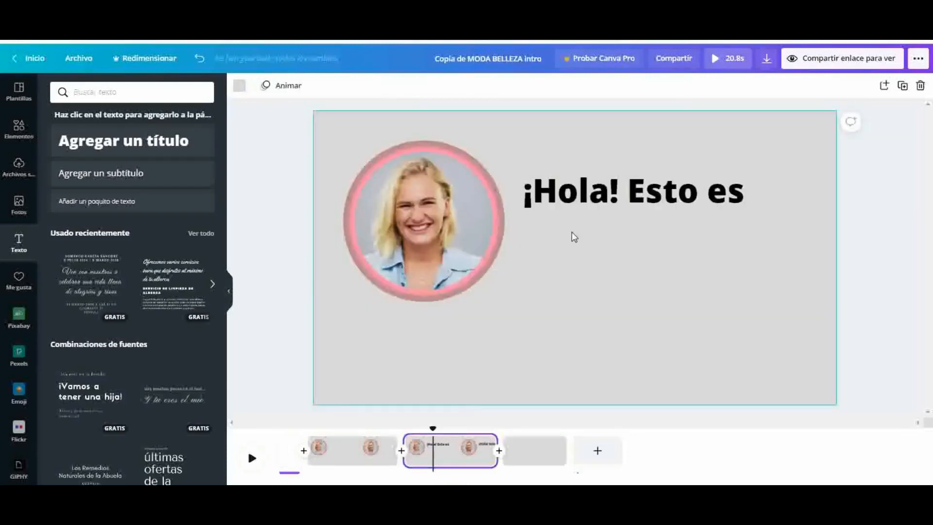
pyautogui.rightClick(586, 250)
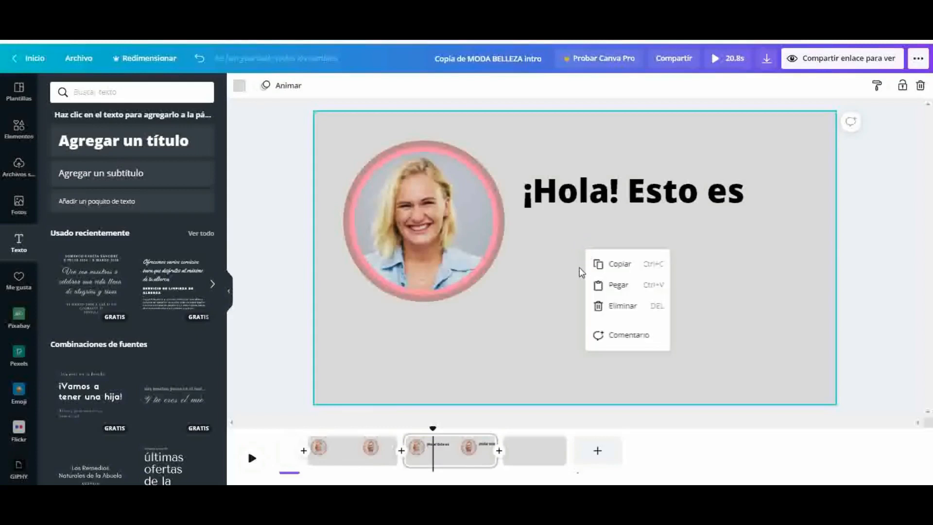
pyautogui.click(621, 288)
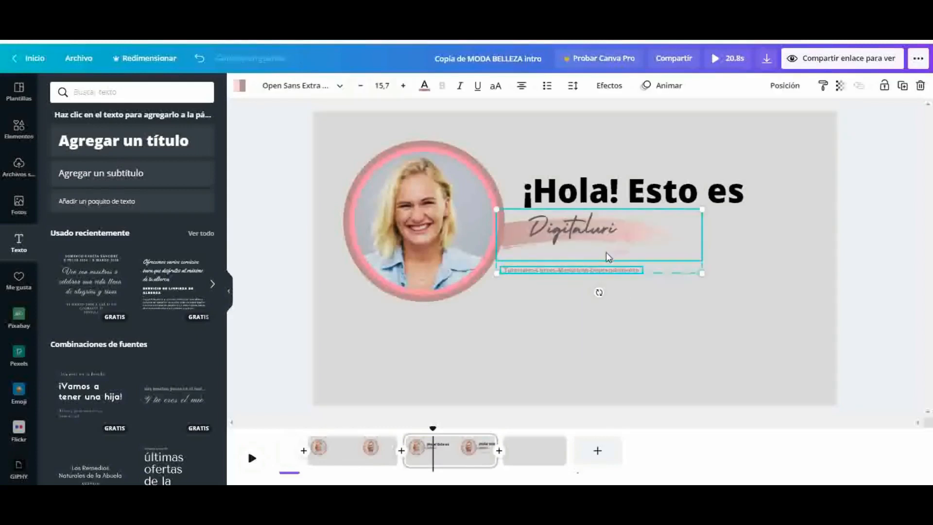
# Enlarge the pasted logo and tagline together to a tagline font size of about 25 and place them directly under the title
pyautogui.moveTo(606, 254); pyautogui.dragTo(656, 267)
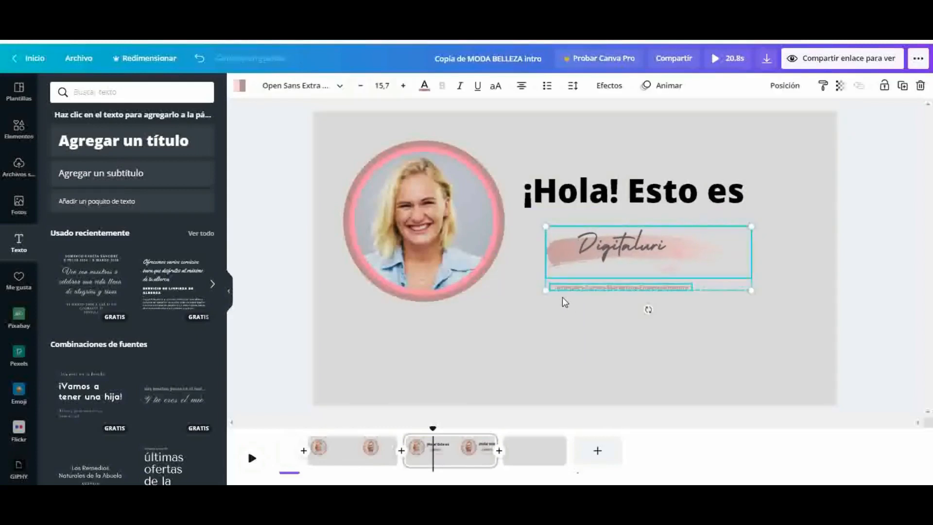
pyautogui.moveTo(545, 291); pyautogui.dragTo(528, 343)
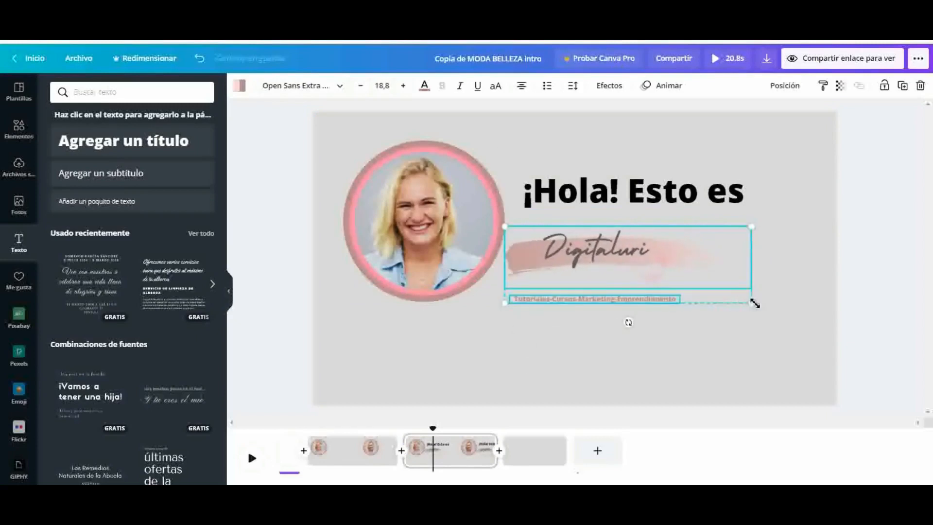
pyautogui.moveTo(775, 312); pyautogui.dragTo(837, 327)
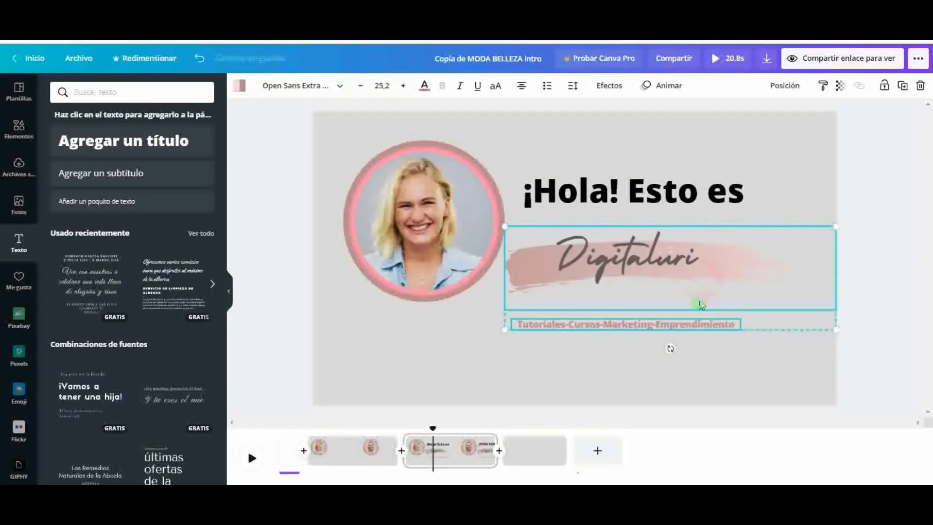
pyautogui.moveTo(700, 304); pyautogui.dragTo(712, 289)
pyautogui.click(723, 357)
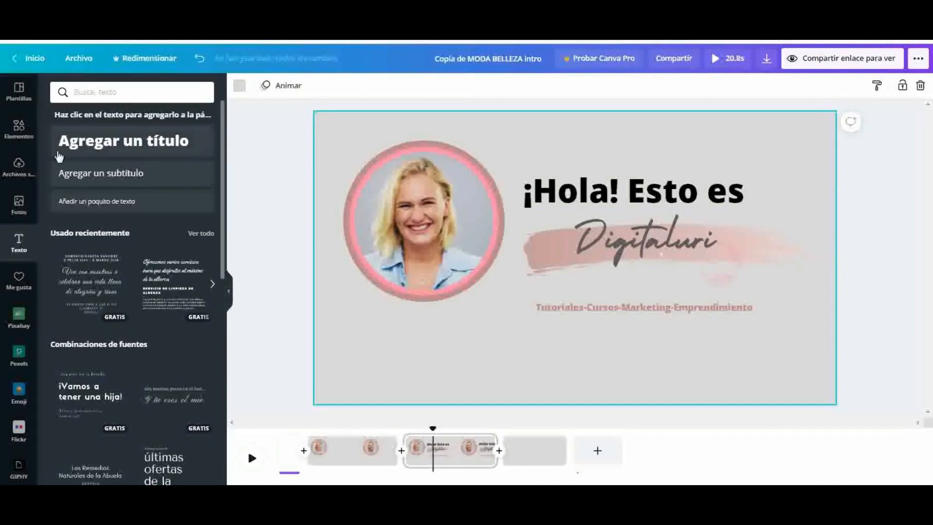
# Add the uploaded round logo with the red head silhouette and centre it beneath the tagline
pyautogui.click(209, 284)
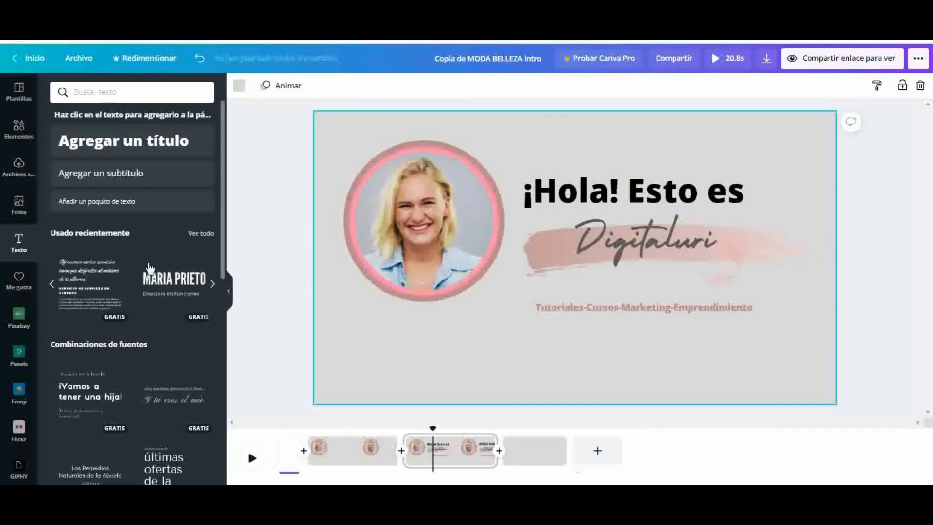
pyautogui.click(17, 167)
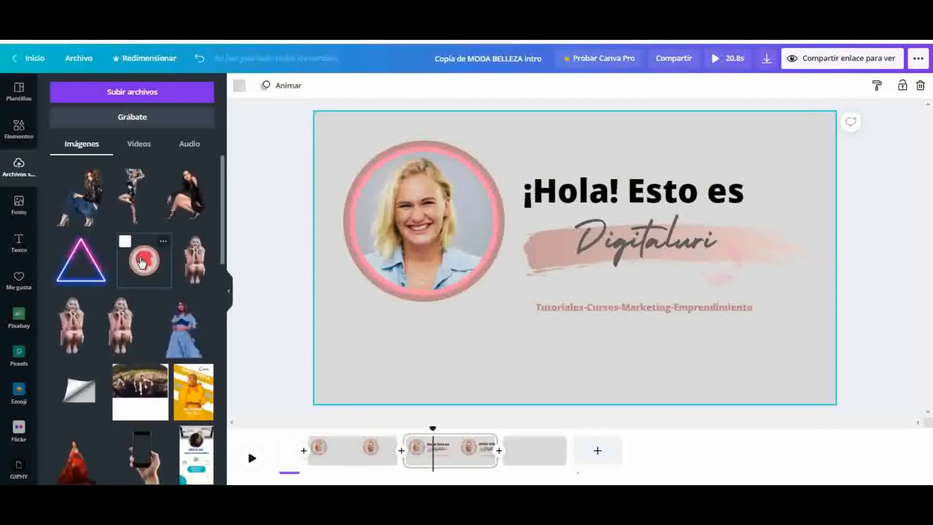
pyautogui.click(141, 263)
pyautogui.moveTo(660, 337); pyautogui.dragTo(635, 356)
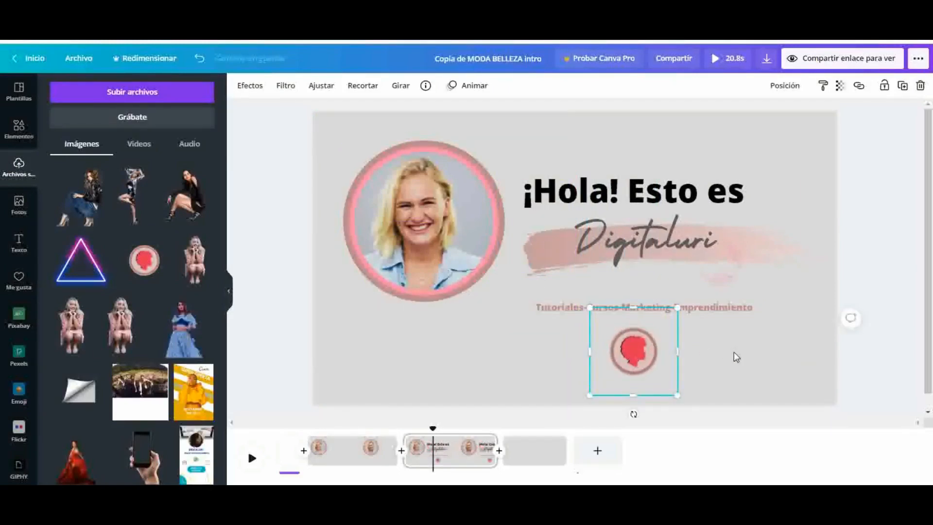
pyautogui.click(733, 352)
# Apply the Bloque text animation to the "¡Hola! Esto es" title
pyautogui.click(628, 180)
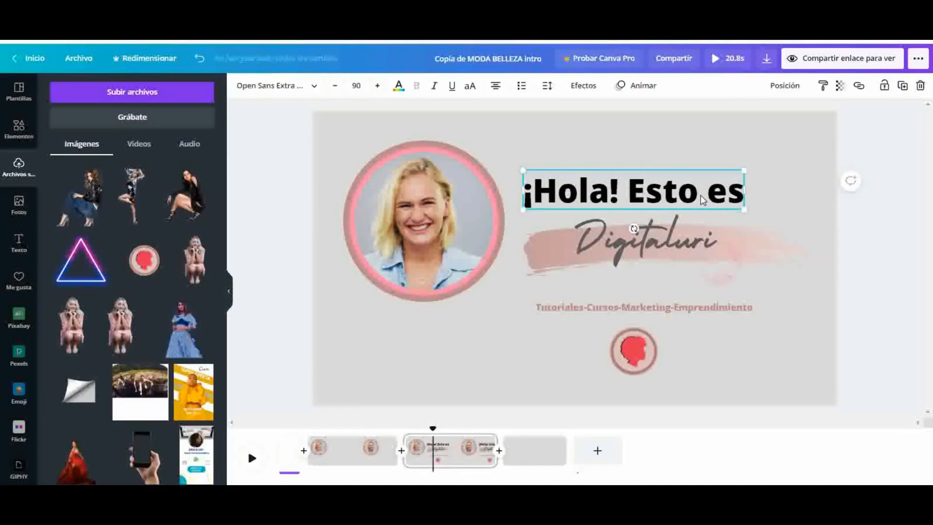
pyautogui.click(619, 88)
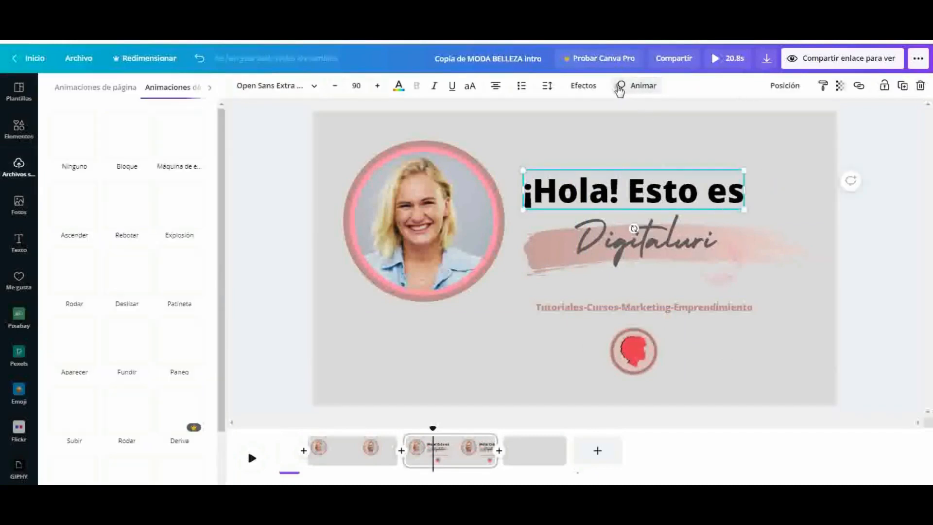
pyautogui.click(127, 134)
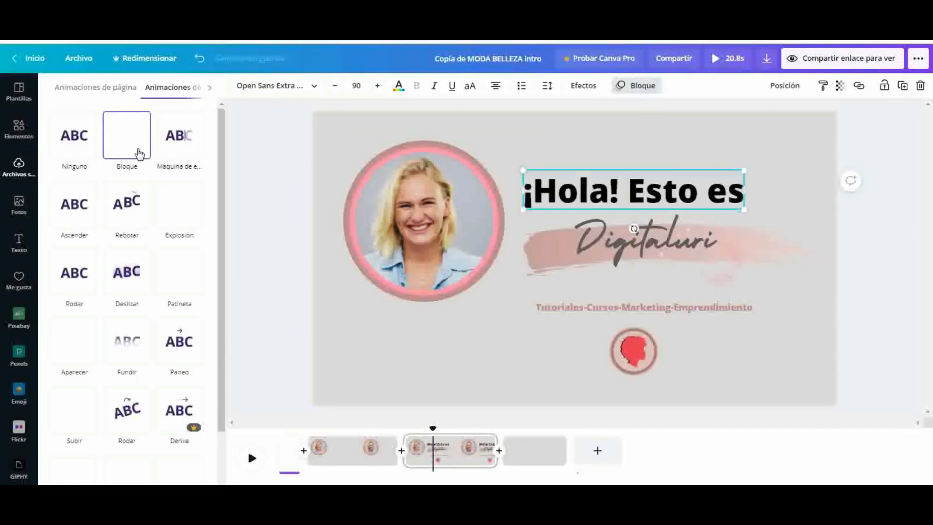
# Apply the Bloque text animation to the Digitaluri brushstroke logo and to the tagline beneath it
pyautogui.click(591, 247)
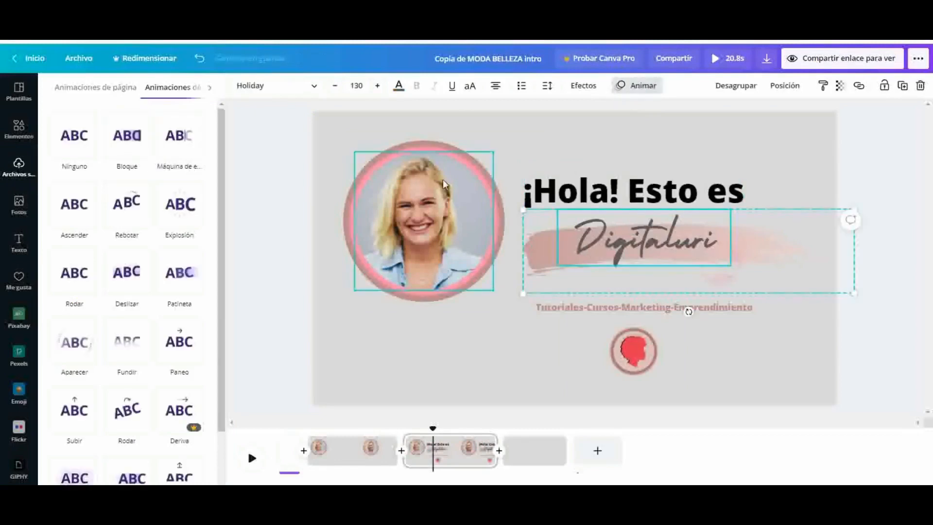
pyautogui.click(128, 148)
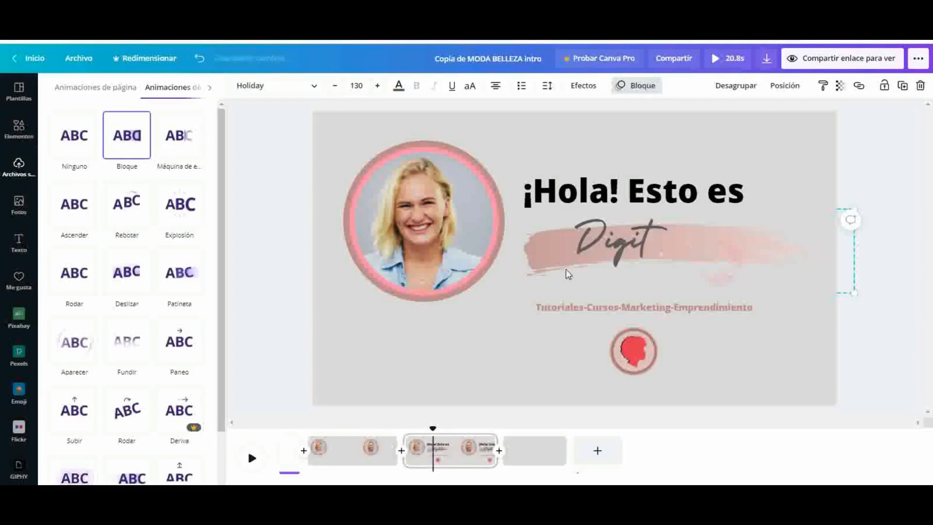
pyautogui.click(596, 313)
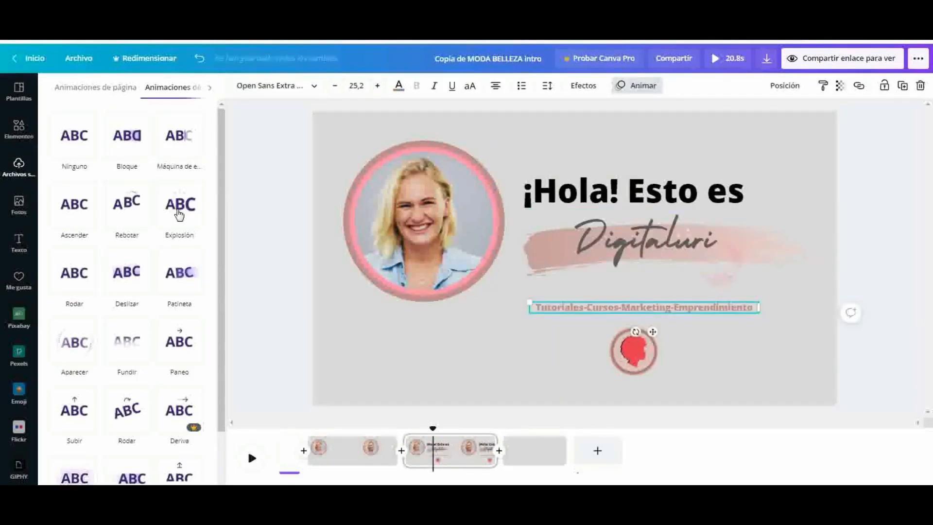
pyautogui.click(121, 160)
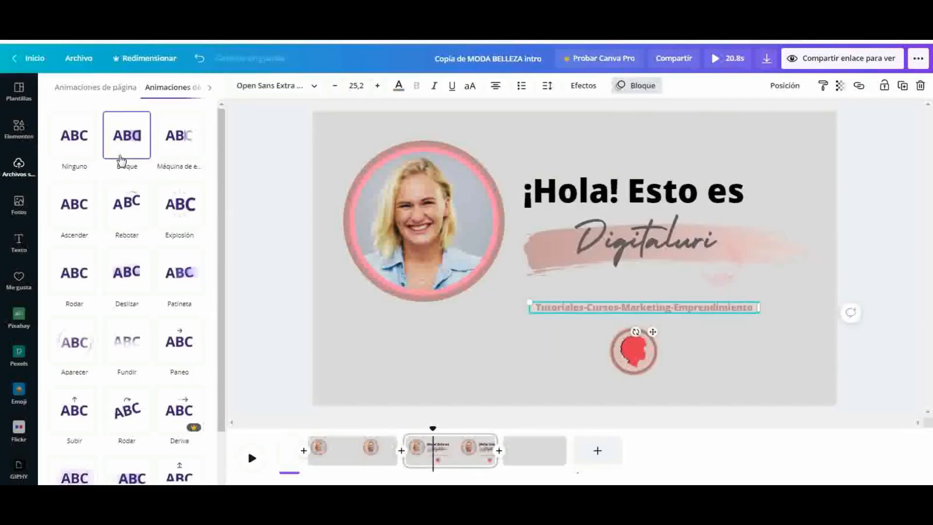
# Nudge the outer ring of the circular video frame slightly to the right
pyautogui.click(658, 373)
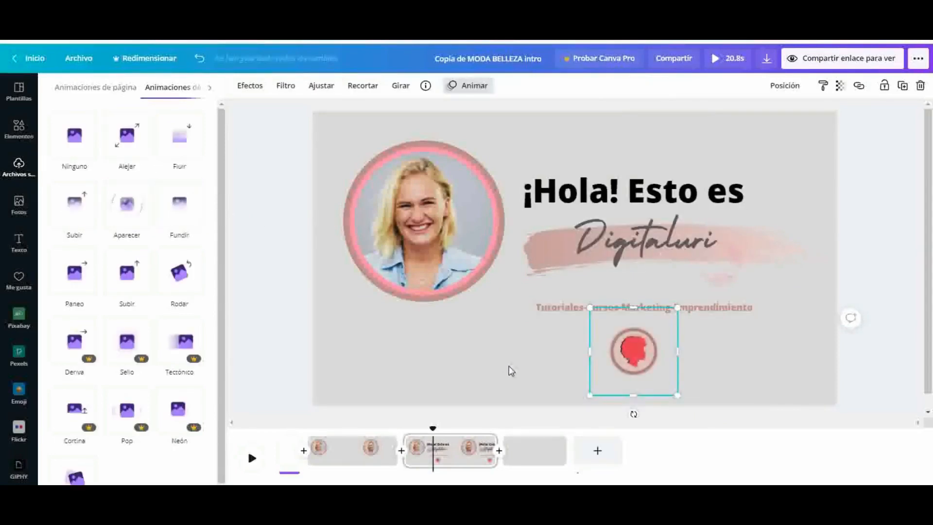
pyautogui.click(496, 365)
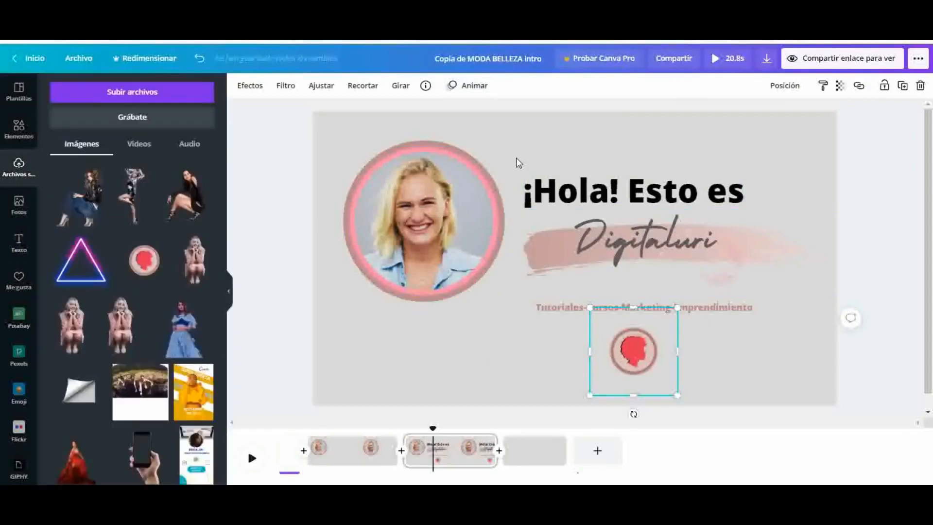
pyautogui.click(504, 146)
pyautogui.click(627, 163)
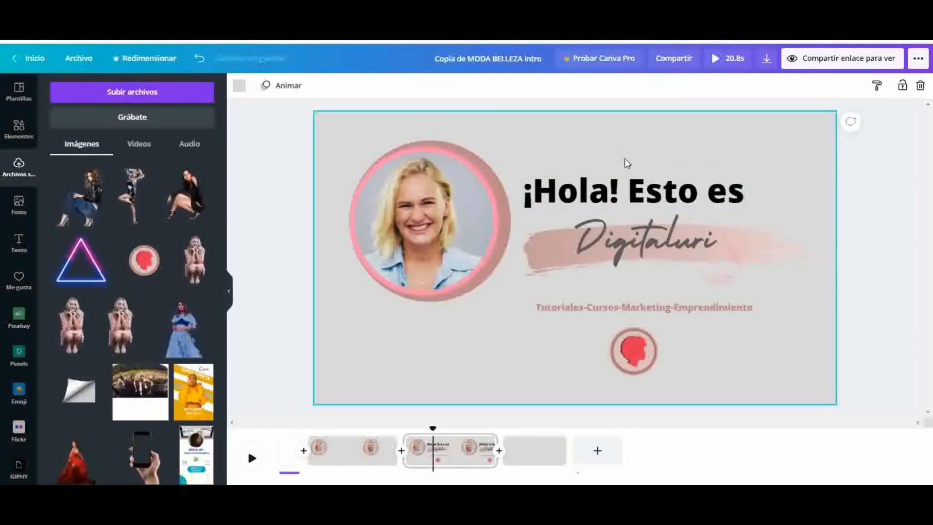
# Group the title, Digitaluri logo, tagline and round logo, and move the group up slightly beside the circular video
pyautogui.moveTo(559, 136); pyautogui.dragTo(774, 372)
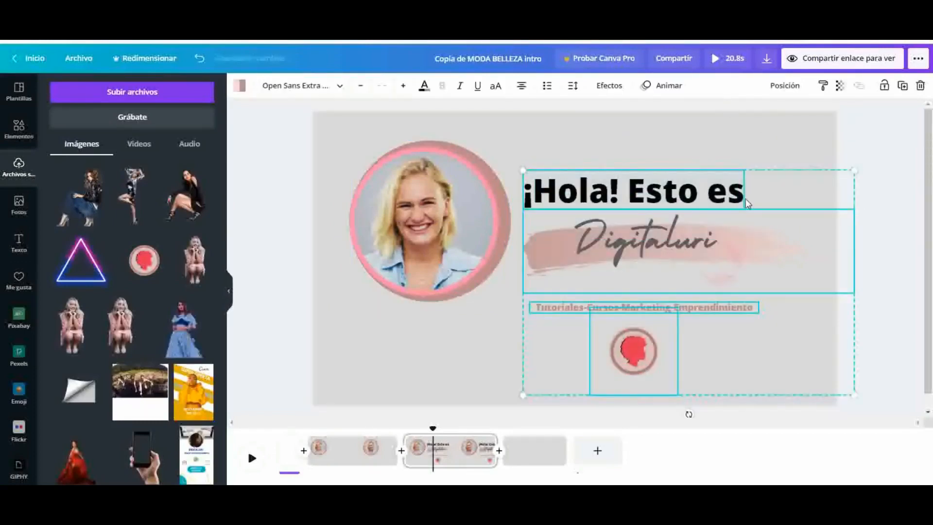
pyautogui.click(734, 297)
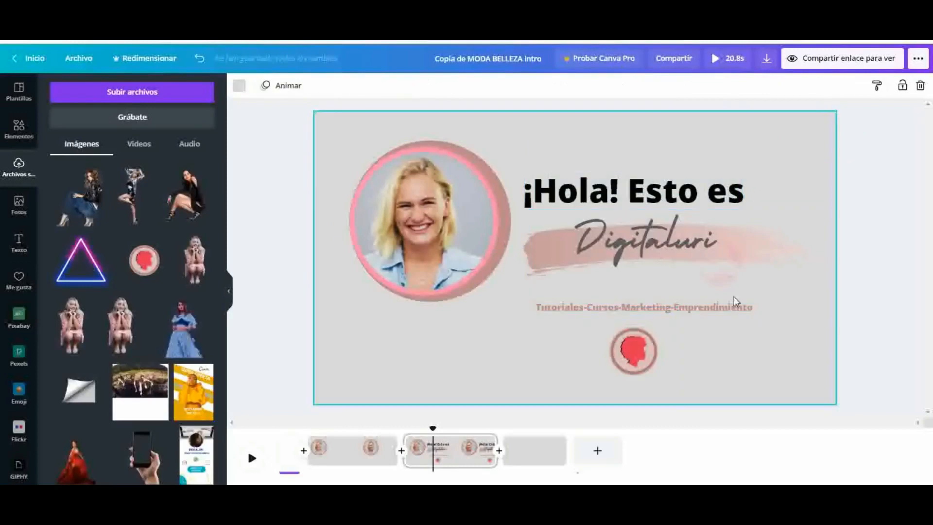
pyautogui.click(719, 254)
pyautogui.click(737, 86)
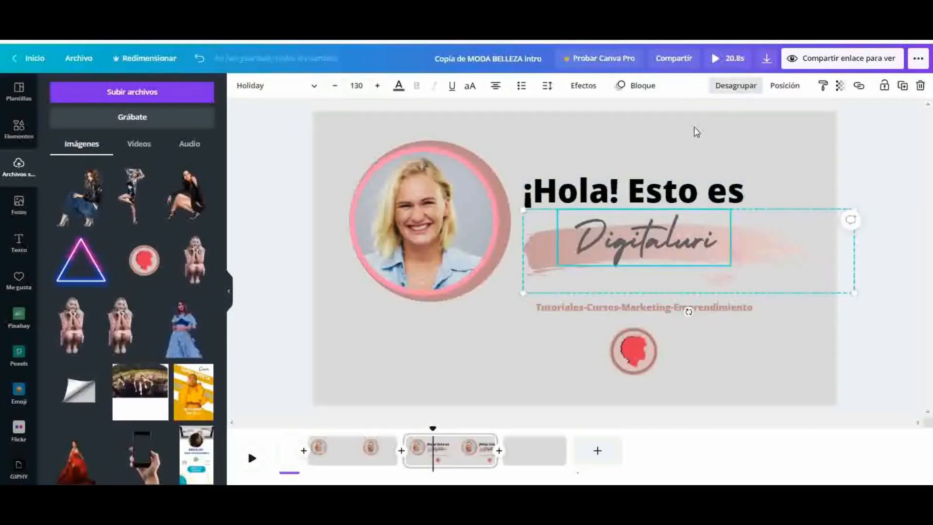
pyautogui.moveTo(532, 135); pyautogui.dragTo(681, 172)
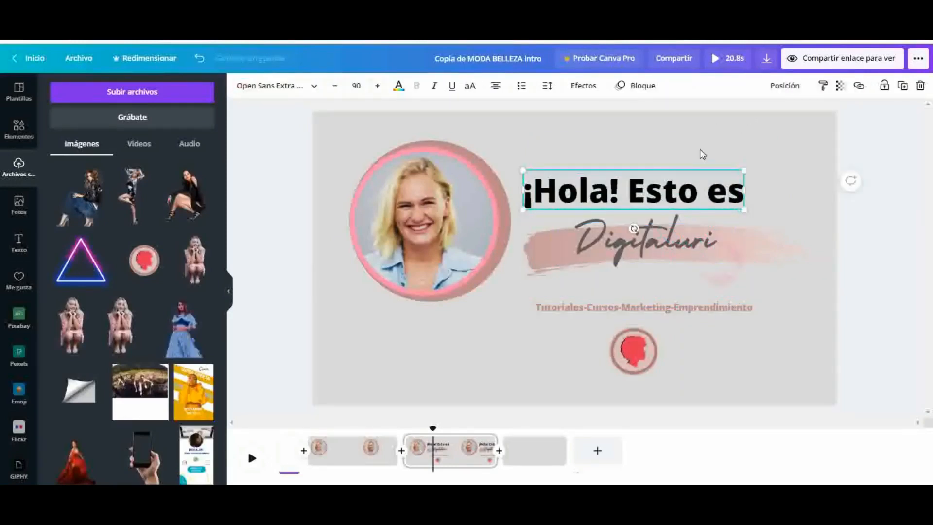
pyautogui.moveTo(759, 131); pyautogui.dragTo(623, 384)
pyautogui.click(784, 86)
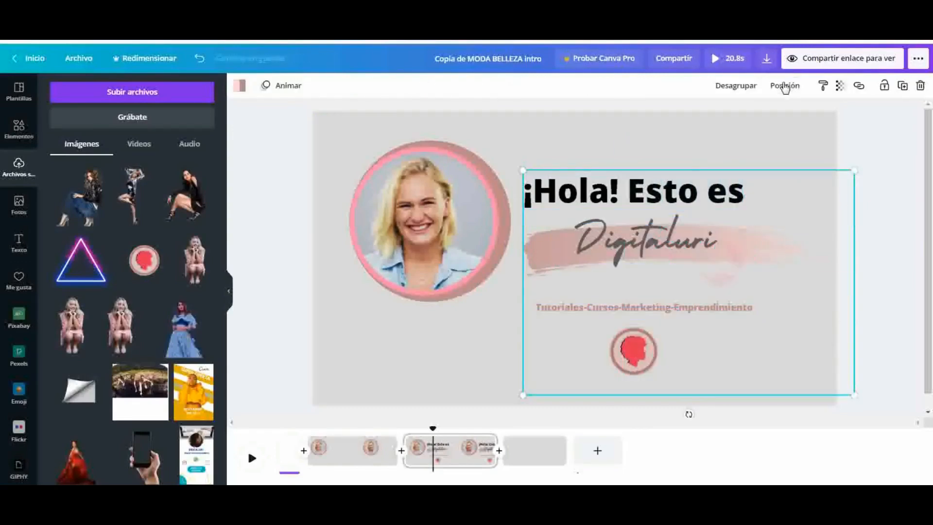
pyautogui.moveTo(673, 308); pyautogui.dragTo(670, 302)
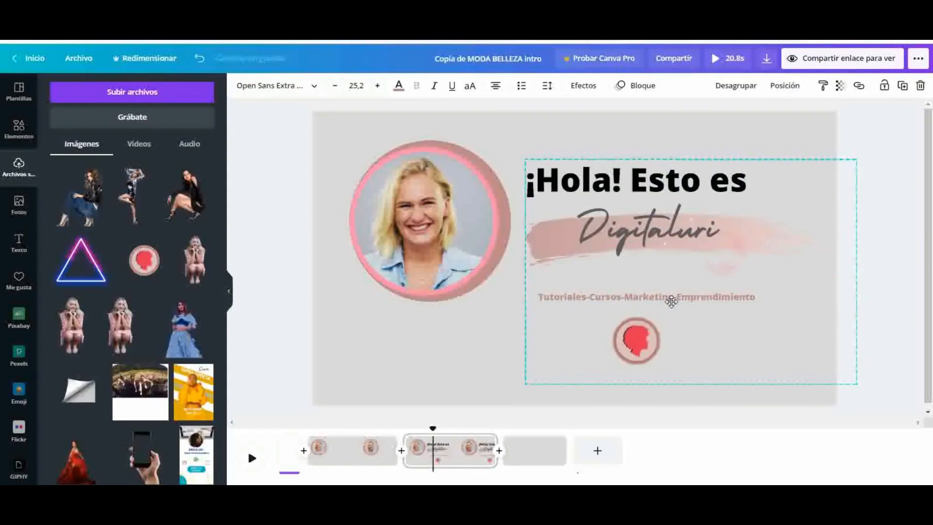
# Realign the circular video so it sits centred inside its pink rings
pyautogui.click(464, 346)
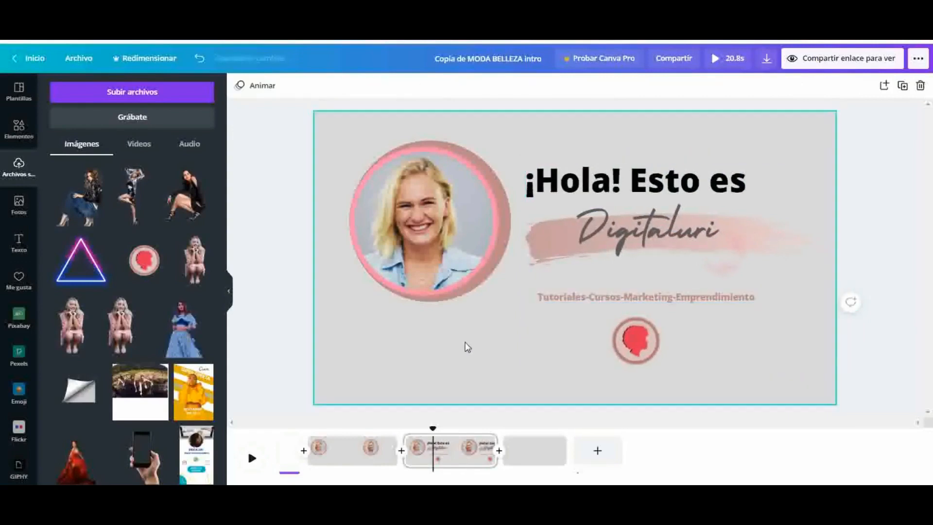
pyautogui.click(492, 248)
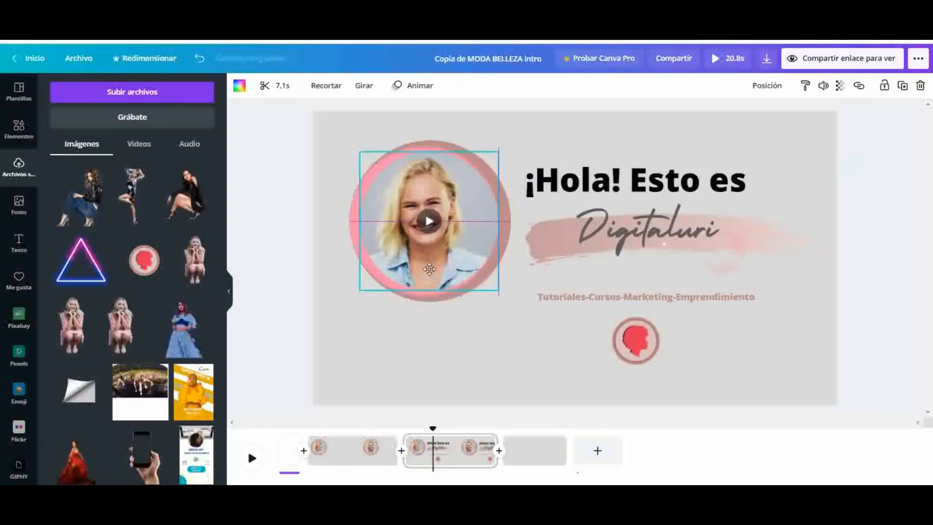
pyautogui.moveTo(439, 232); pyautogui.dragTo(427, 332)
pyautogui.moveTo(423, 215); pyautogui.dragTo(430, 212)
pyautogui.moveTo(417, 336); pyautogui.dragTo(435, 237)
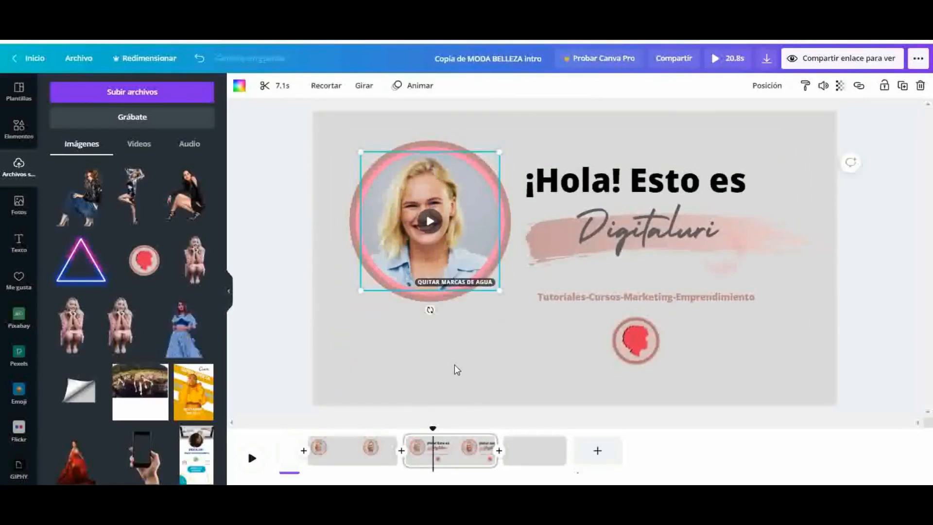
pyautogui.click(454, 364)
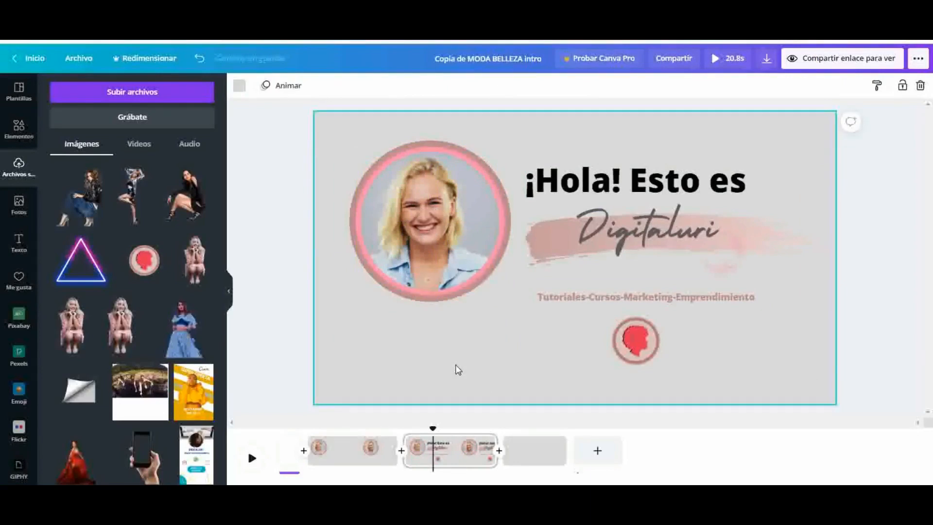
pyautogui.click(792, 313)
pyautogui.click(897, 273)
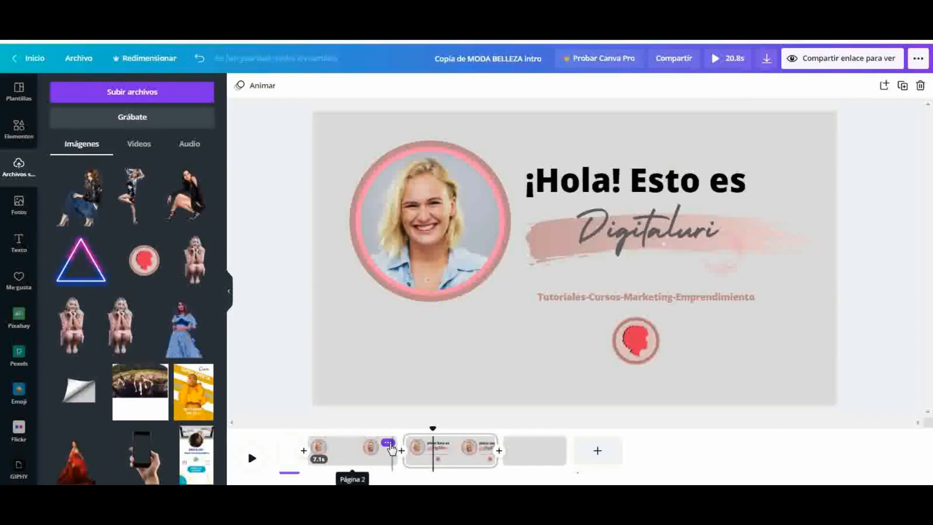
# Shorten page 2 to about 1 second and page 3 to about 4 seconds on the timeline
pyautogui.click(344, 459)
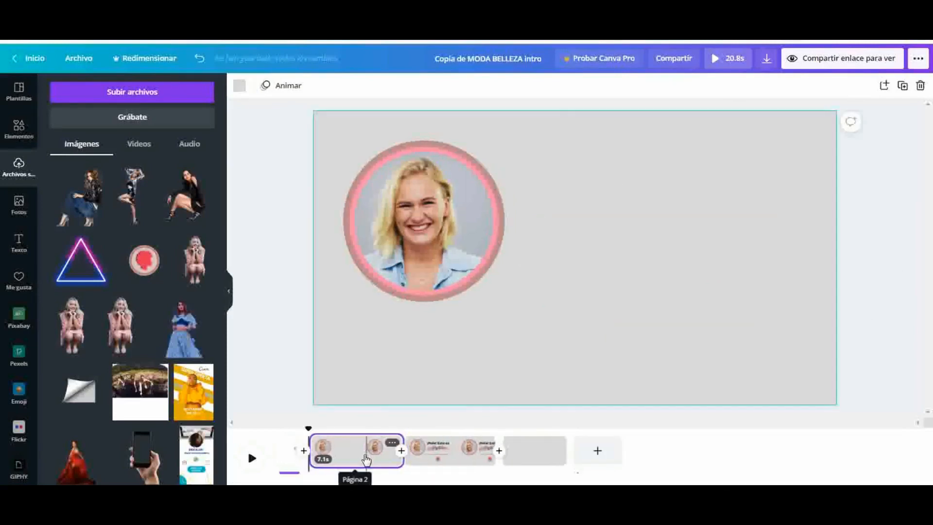
pyautogui.click(408, 463)
pyautogui.moveTo(398, 462); pyautogui.dragTo(331, 456)
pyautogui.moveTo(334, 453); pyautogui.dragTo(321, 447)
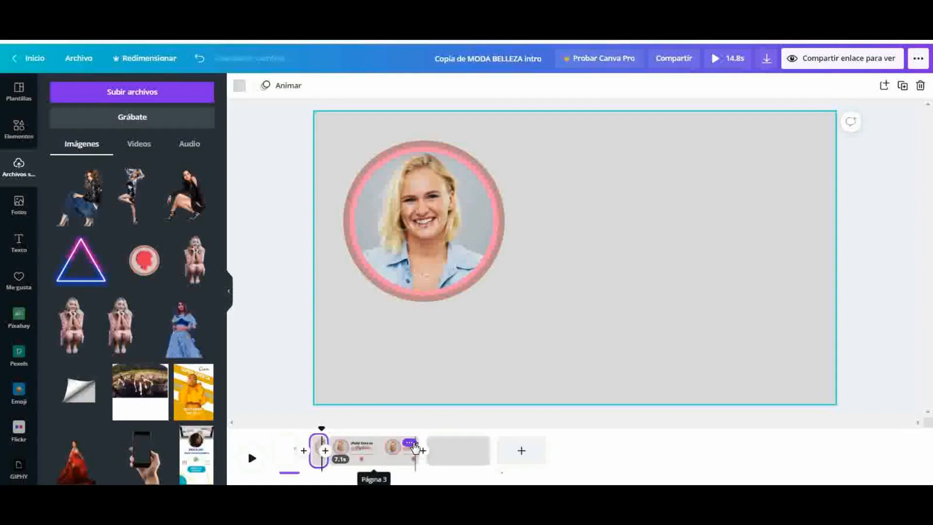
pyautogui.moveTo(417, 444); pyautogui.dragTo(380, 444)
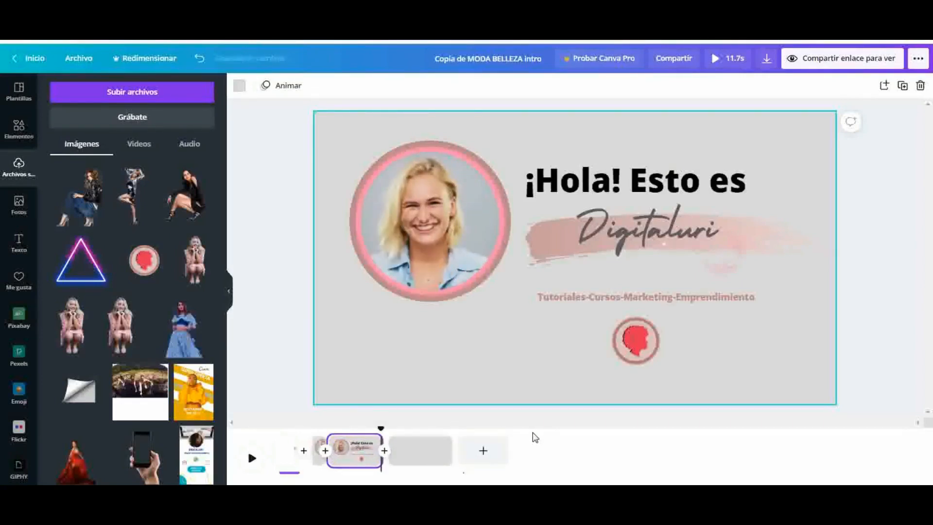
pyautogui.click(292, 367)
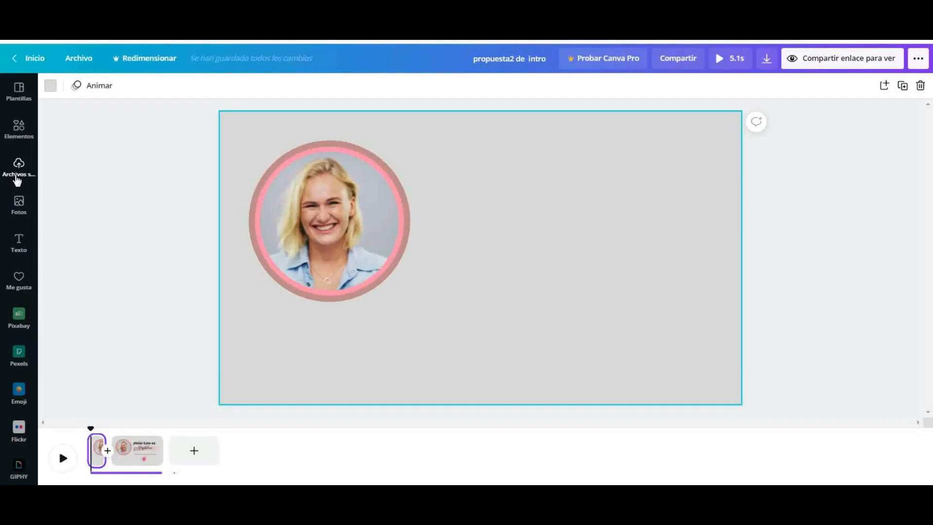
# Add the uploaded audio file The-Good-Life.mp3 to the propuesta2 de intro video
pyautogui.click(16, 178)
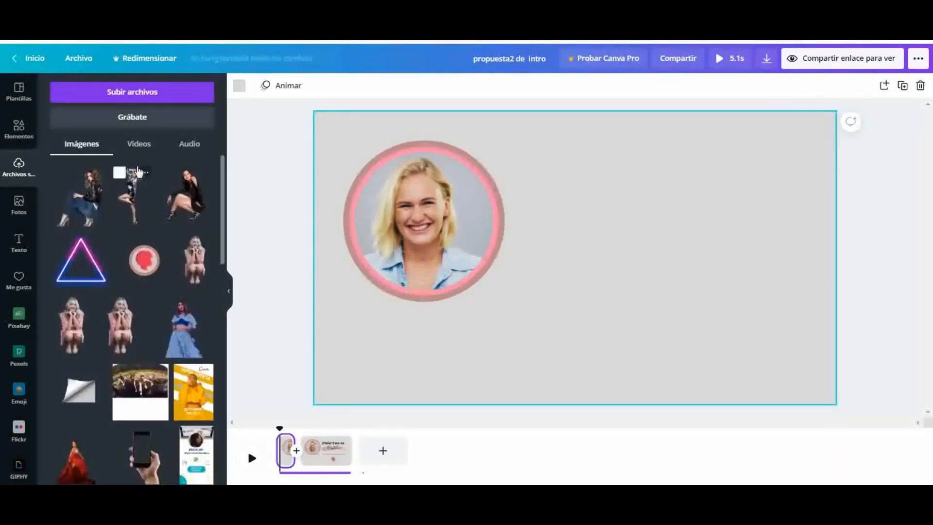
pyautogui.click(191, 146)
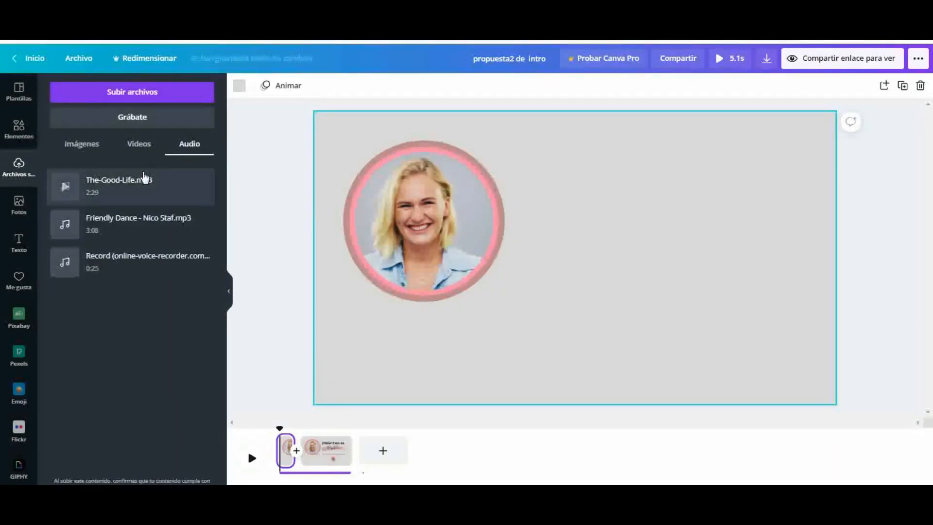
pyautogui.click(139, 187)
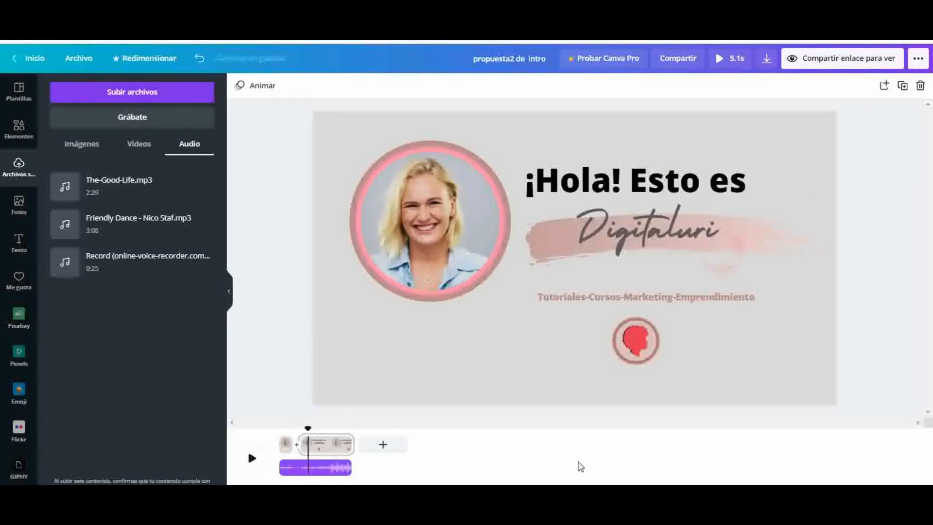
# Check the MP4 download options for all pages, close them and preview the intro
pyautogui.click(768, 59)
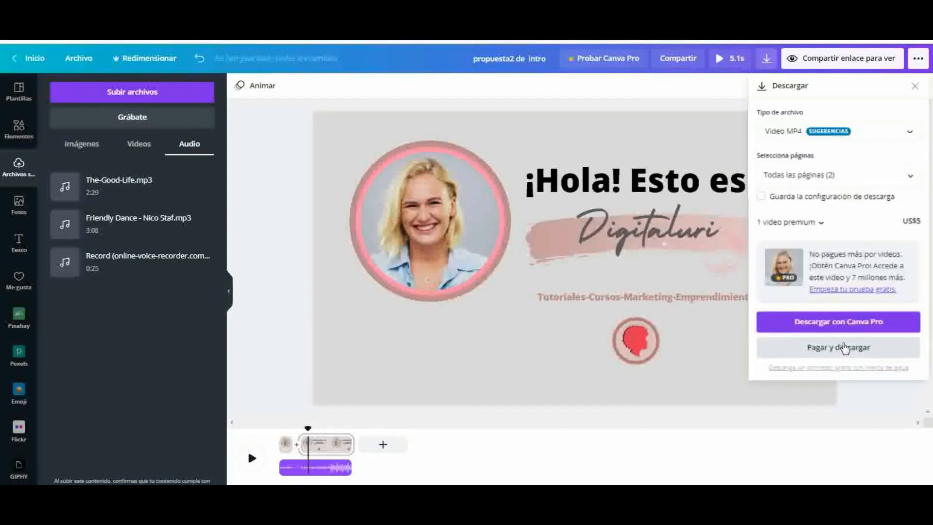
pyautogui.click(563, 135)
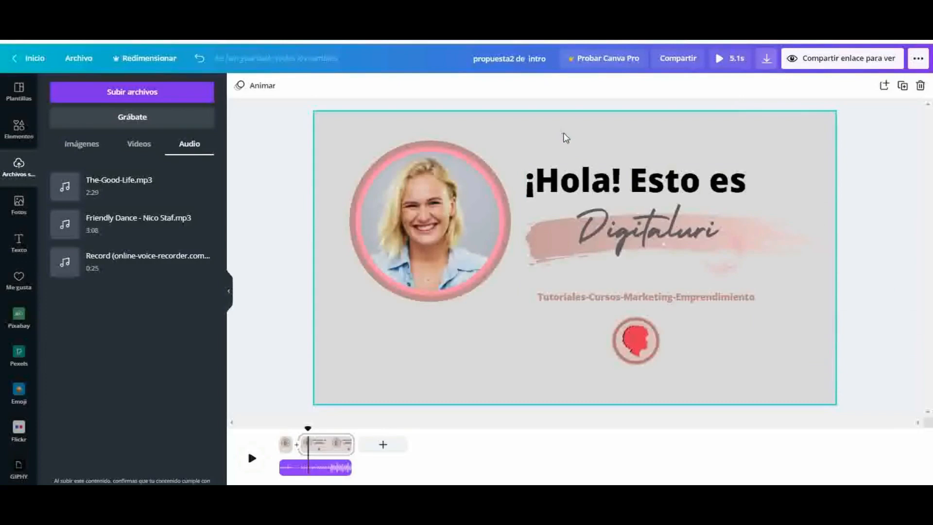
pyautogui.click(603, 115)
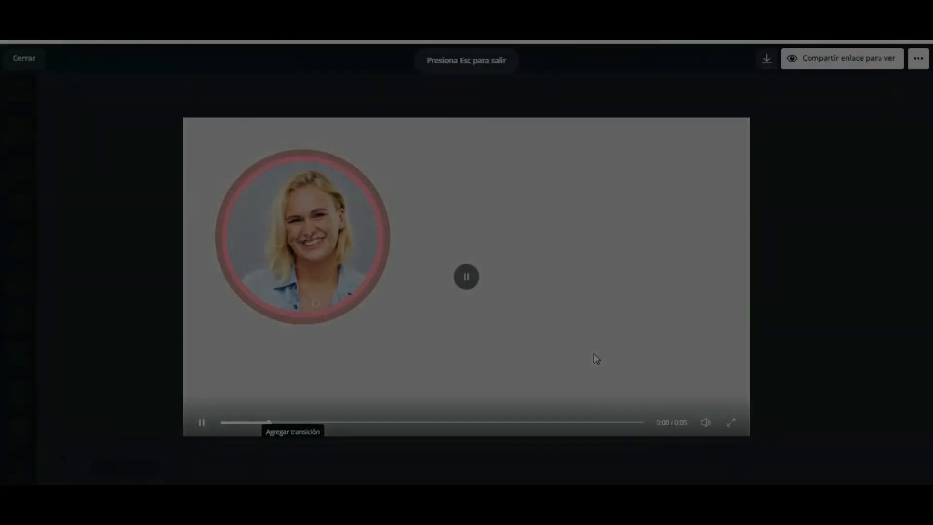